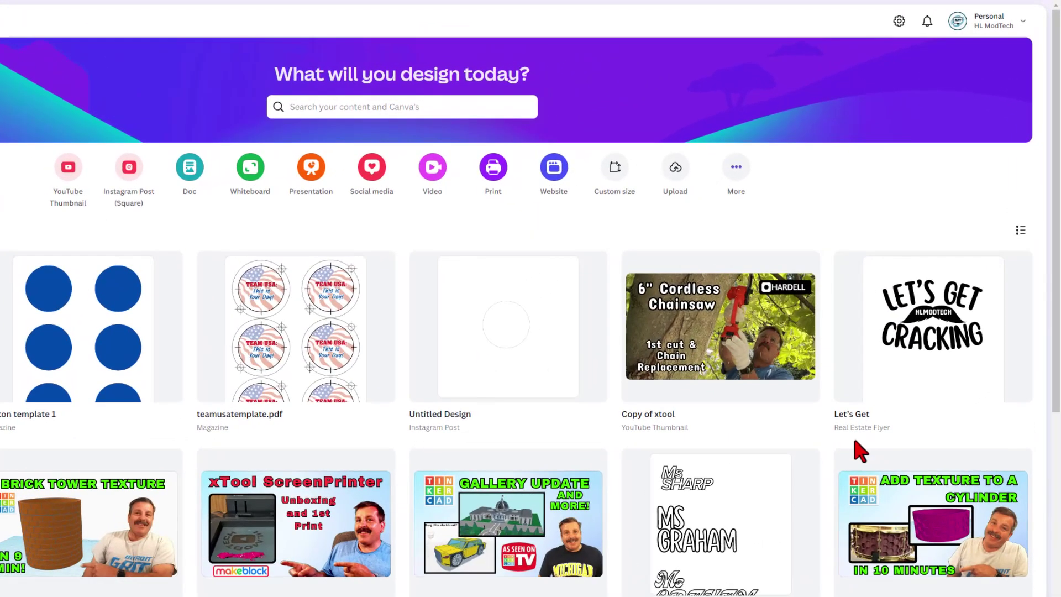
- Duplicate the Let's Get design in Canva and open the copy for editing
mouse_move(954, 389)
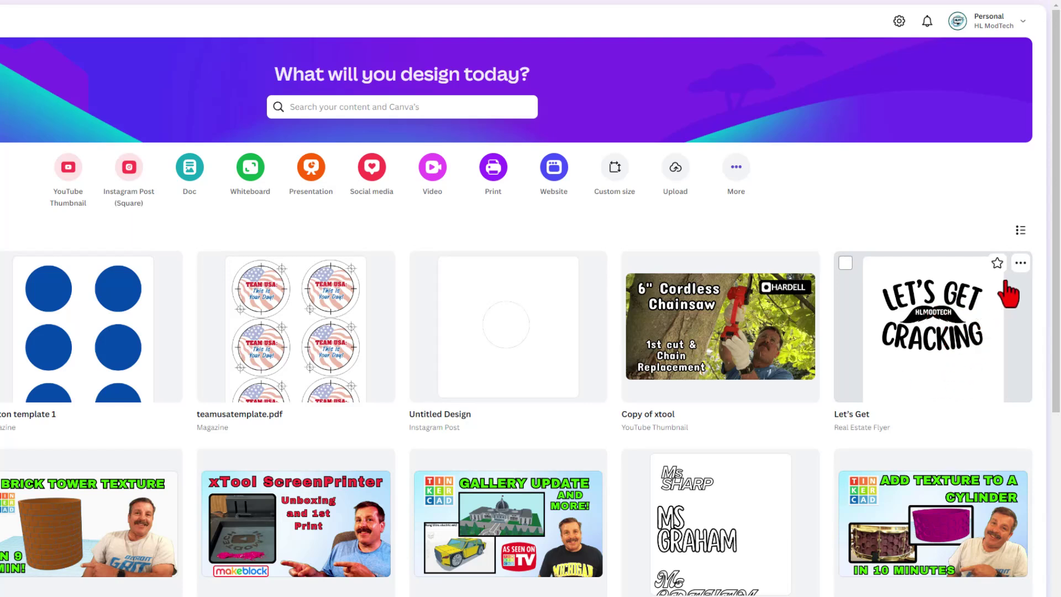
click(1019, 265)
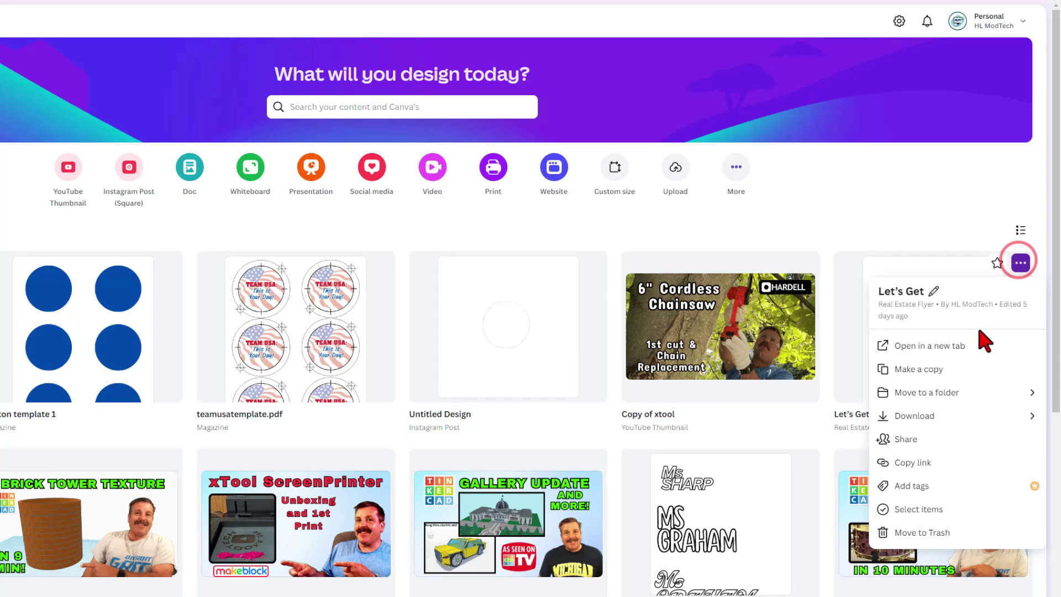
click(934, 373)
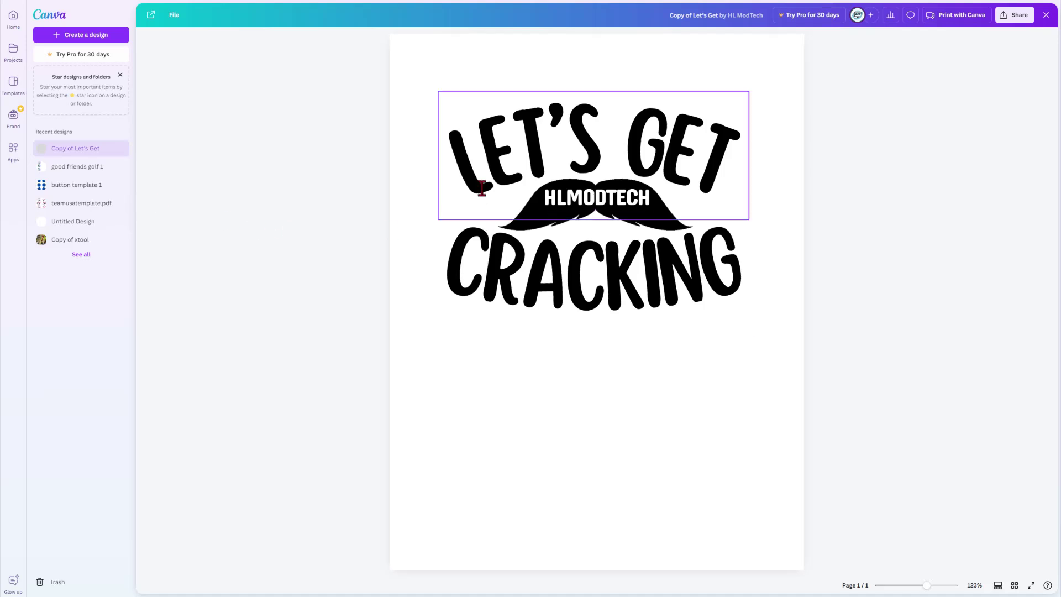
- Set the Curve effect of the LET'S GET heading to 61
click(462, 189)
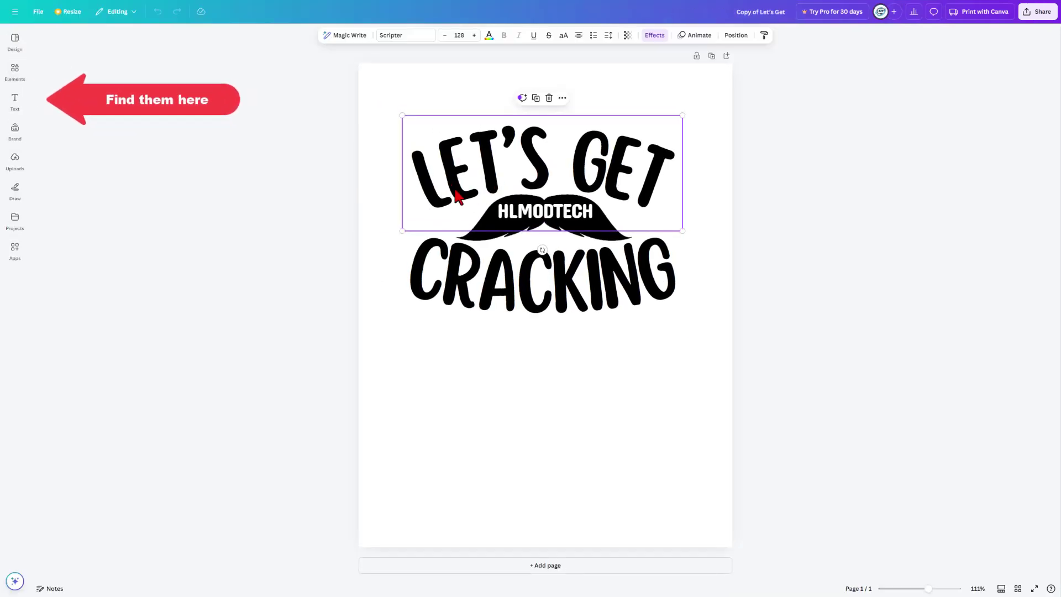
click(407, 36)
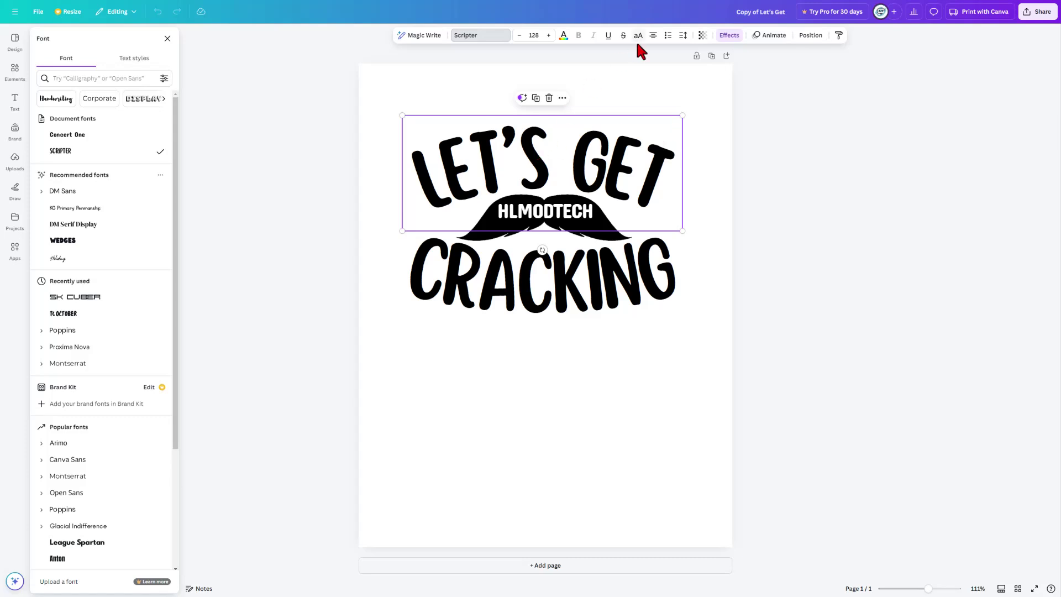
click(729, 35)
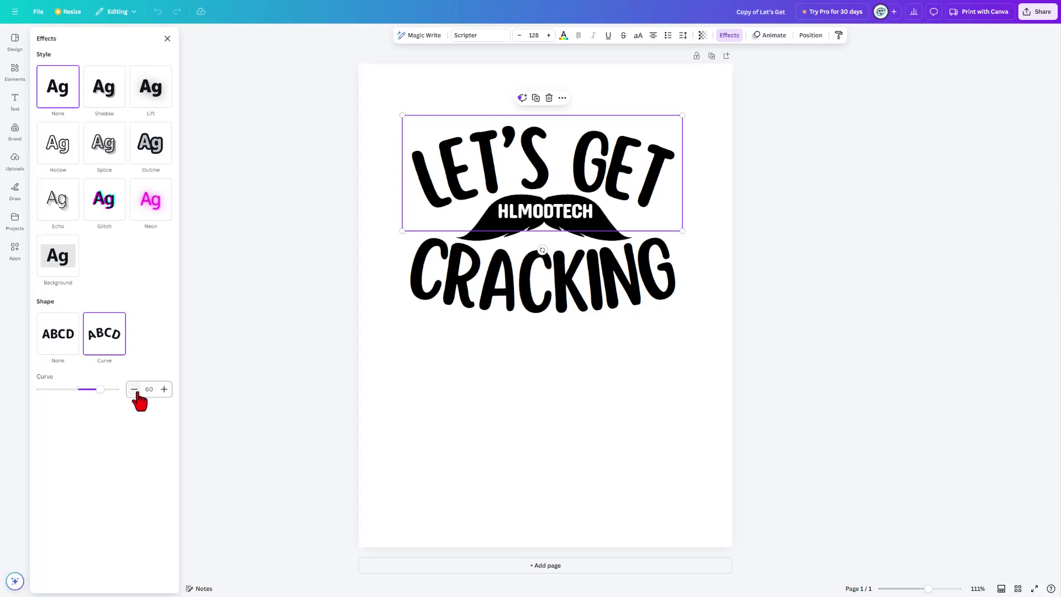
click(98, 389)
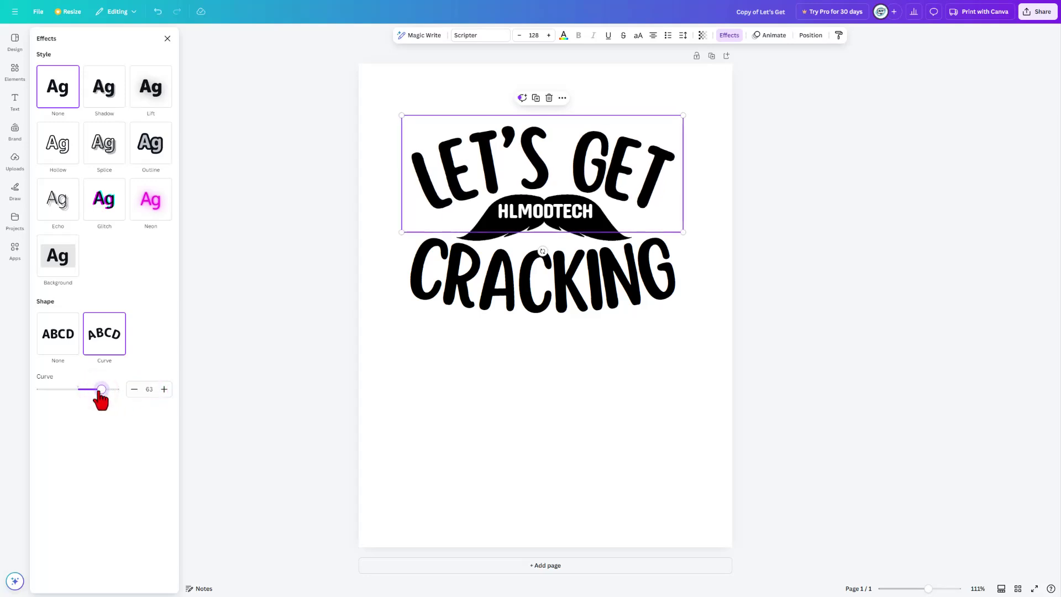
key(Left)
key(Left)
key(Left)
key(Left)
key(Left)
key(Left)
key(Left)
key(Left)
key(Left)
key(Left)
key(Left)
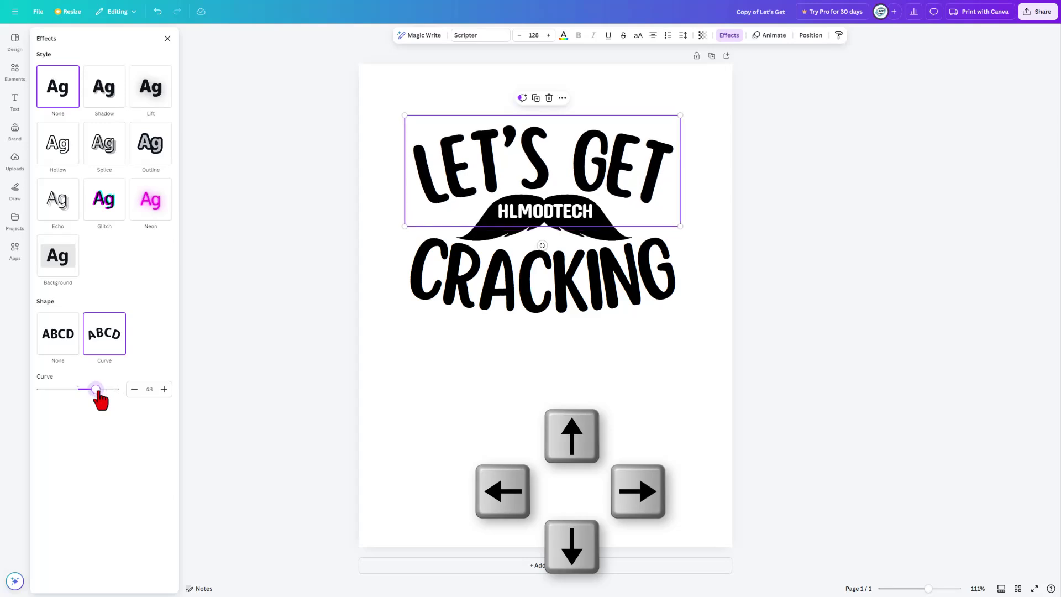
key(Right)
key(Right)
key(Right)
key(Right)
key(Right)
key(Right)
key(Right)
key(Right)
key(Right)
key(Right)
key(Right)
key(Right)
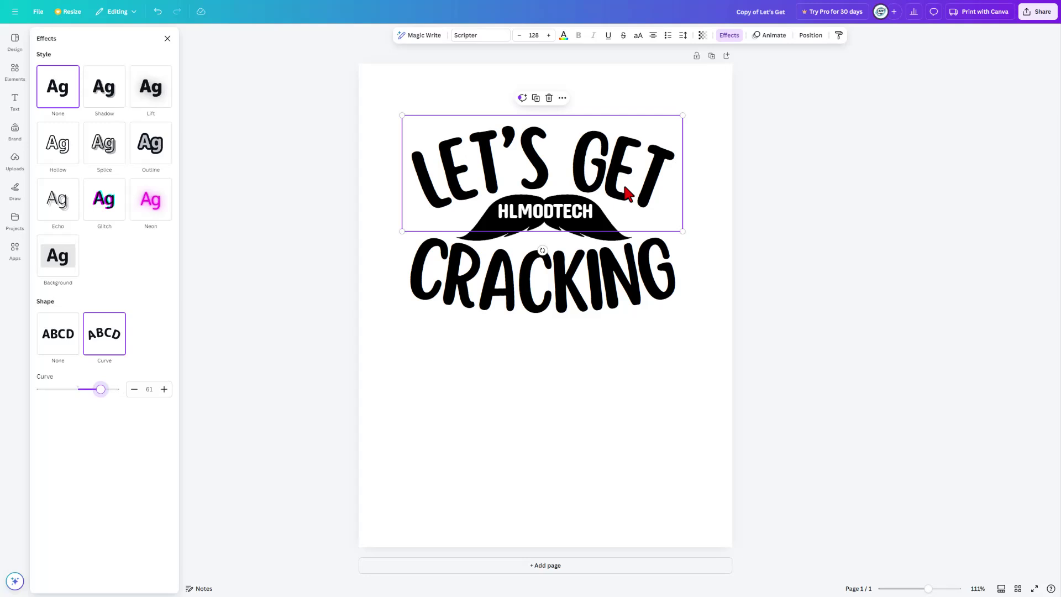
- Set the CRACKING text's Curve effect to -31
click(354, 263)
click(426, 297)
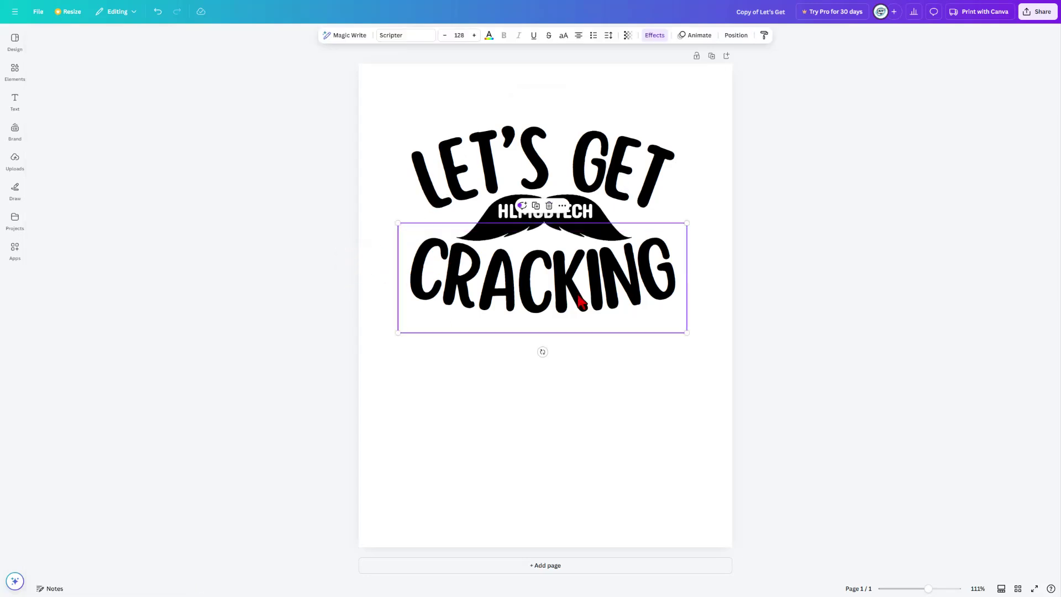
click(655, 37)
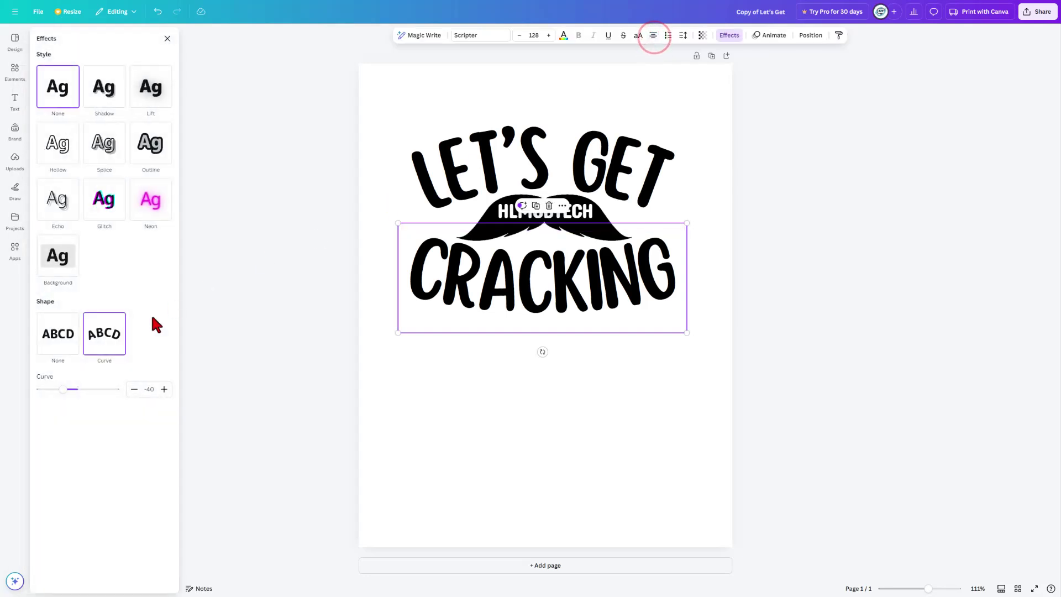
click(62, 390)
drag(63, 390, 62, 390)
- Send the CRACKING text to the back, behind the other elements
click(516, 313)
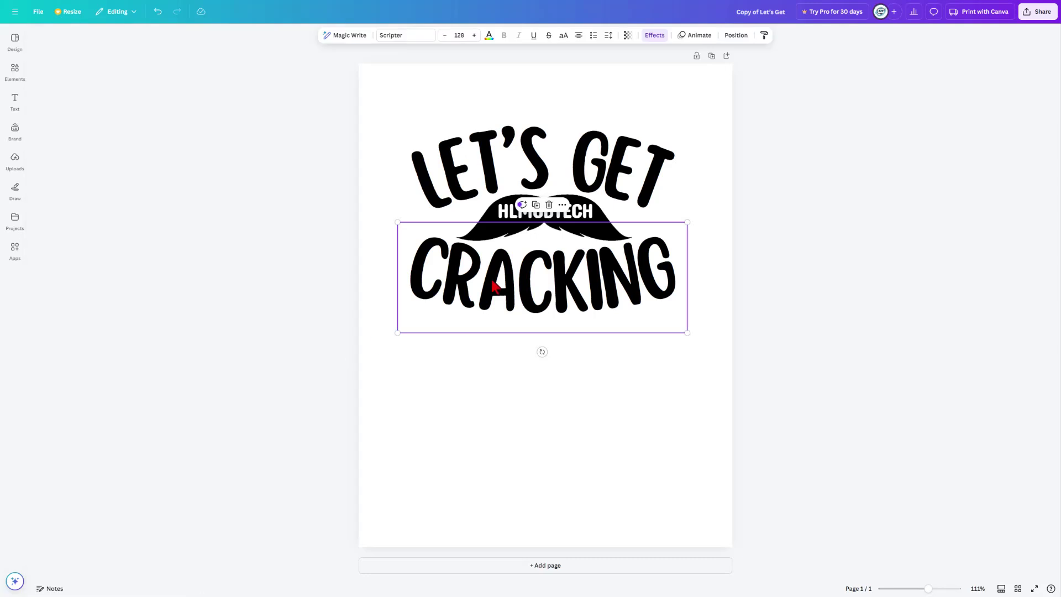
right_click(524, 291)
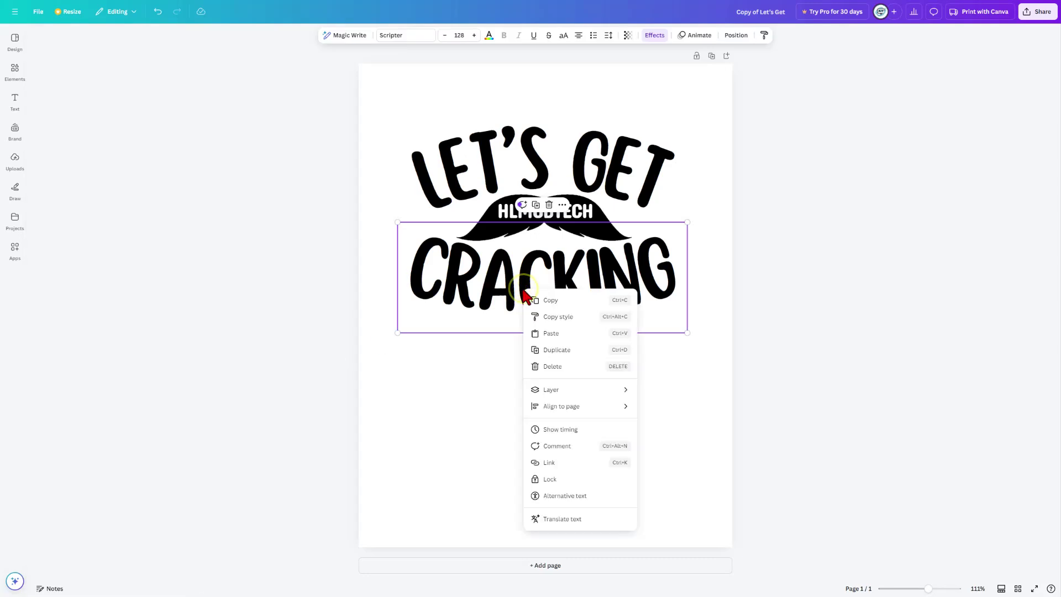
mouse_move(560, 393)
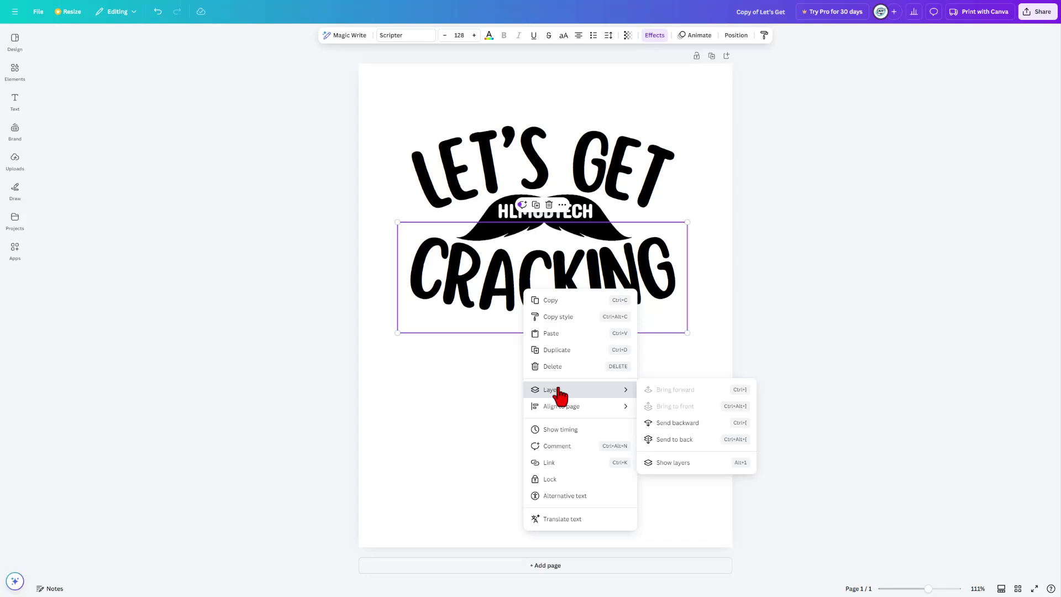
click(668, 445)
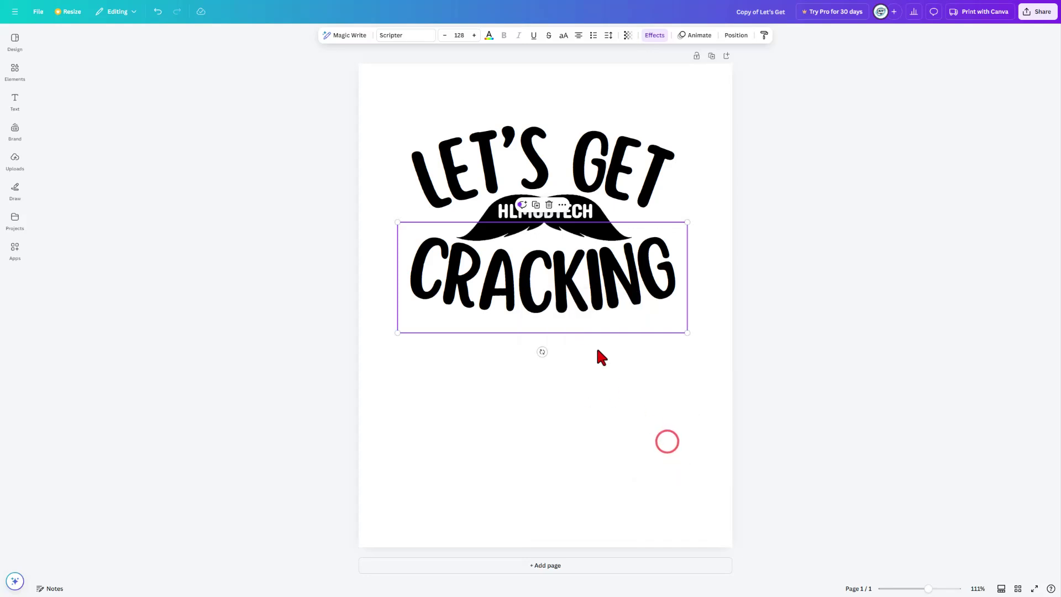
click(359, 215)
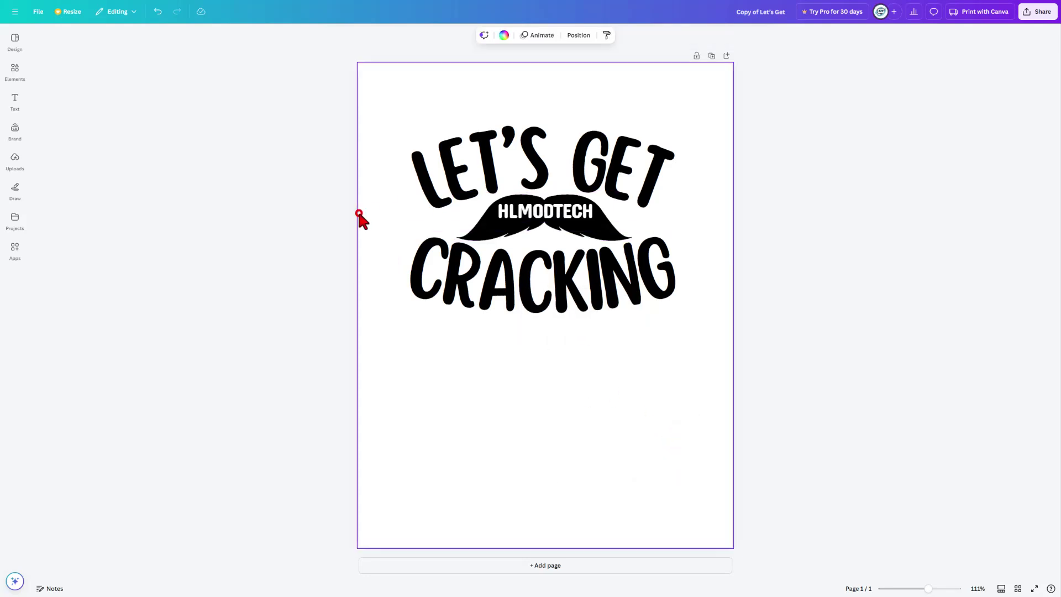
- Inspect the mustache graphic and HLMODTECH text, then deselect them
click(481, 232)
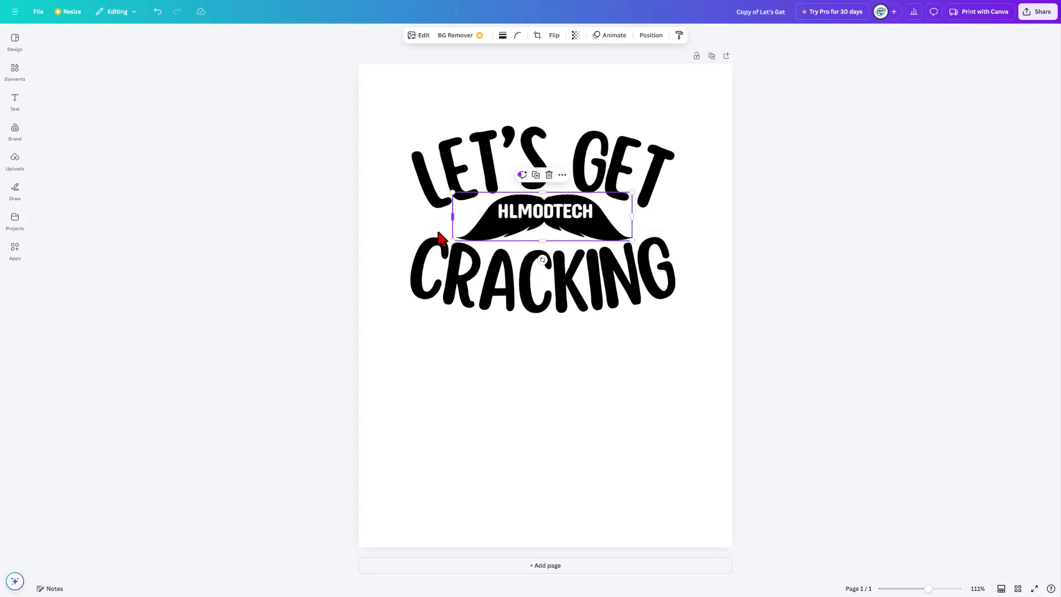
click(517, 219)
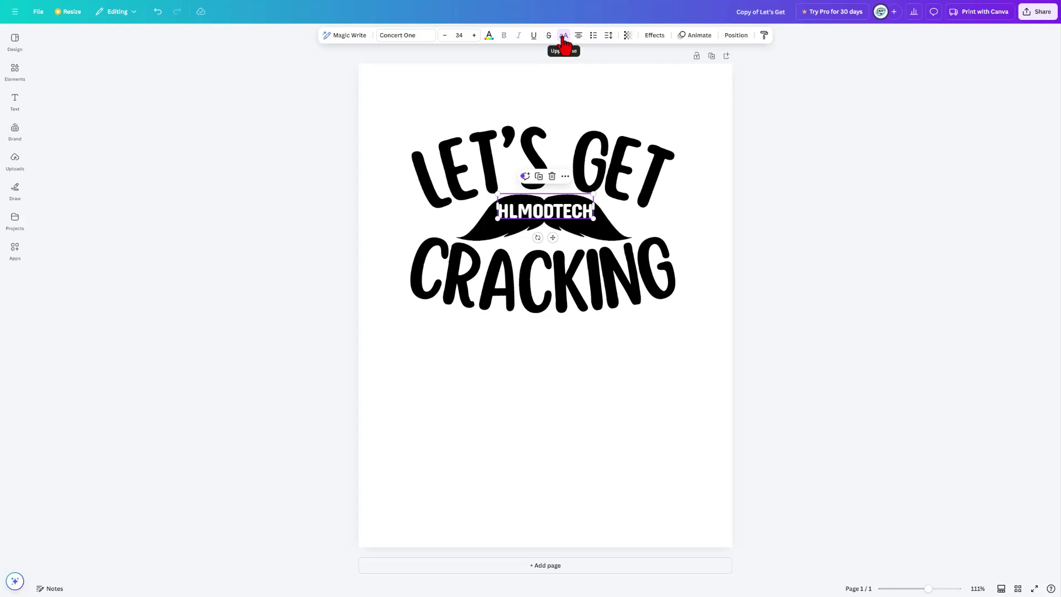
click(386, 117)
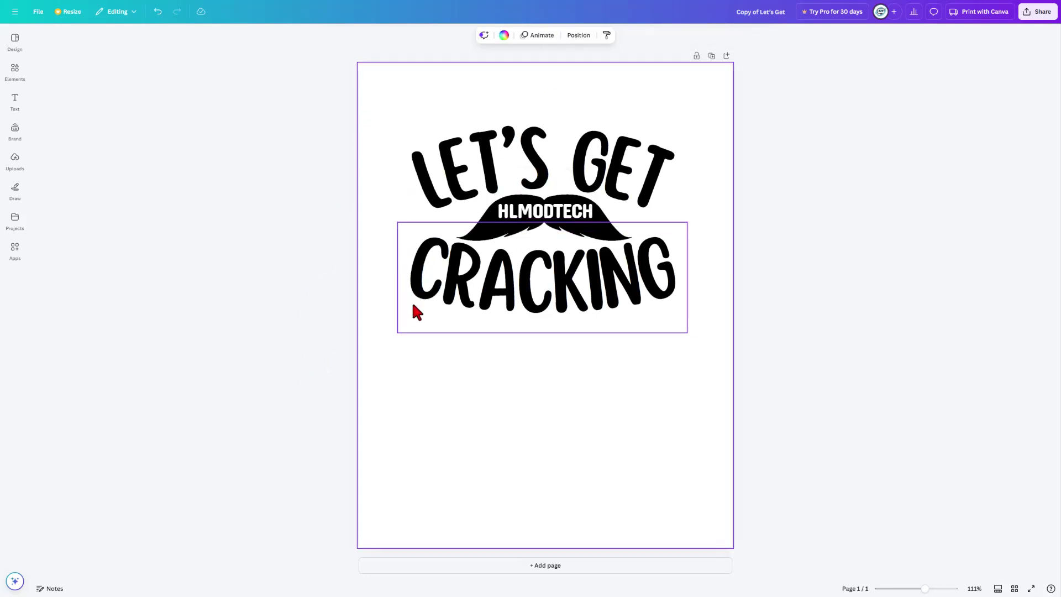
- Review Canva's download file types, then capture the design area into Snagit Editor
click(36, 14)
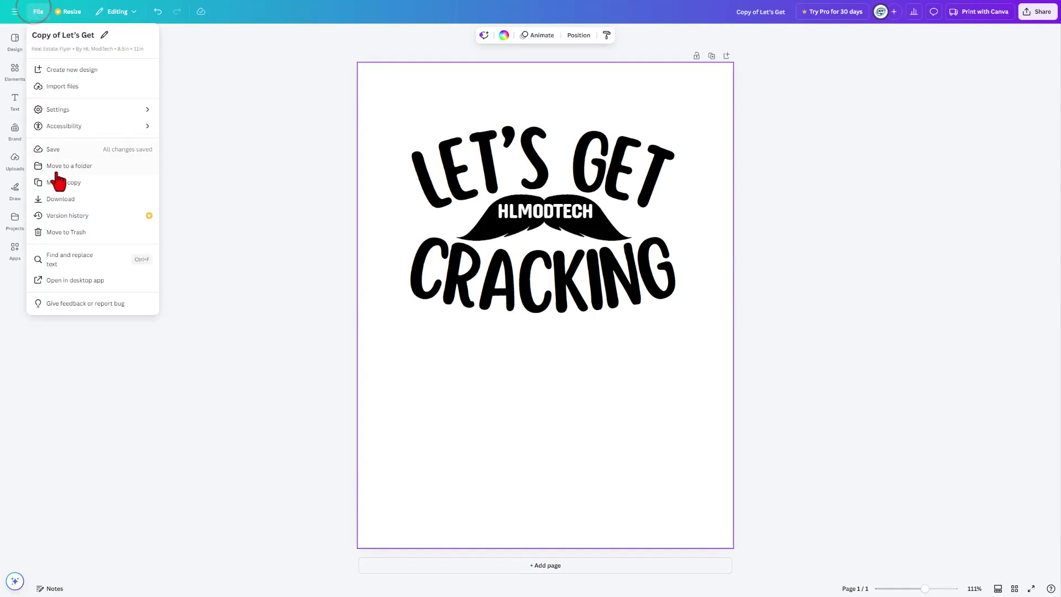
click(56, 194)
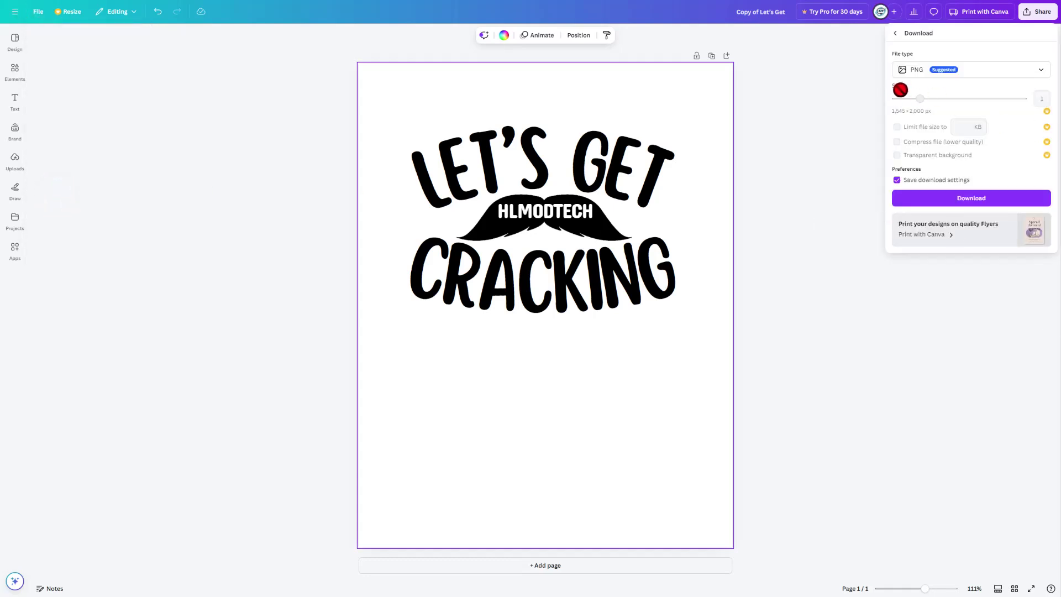
click(970, 70)
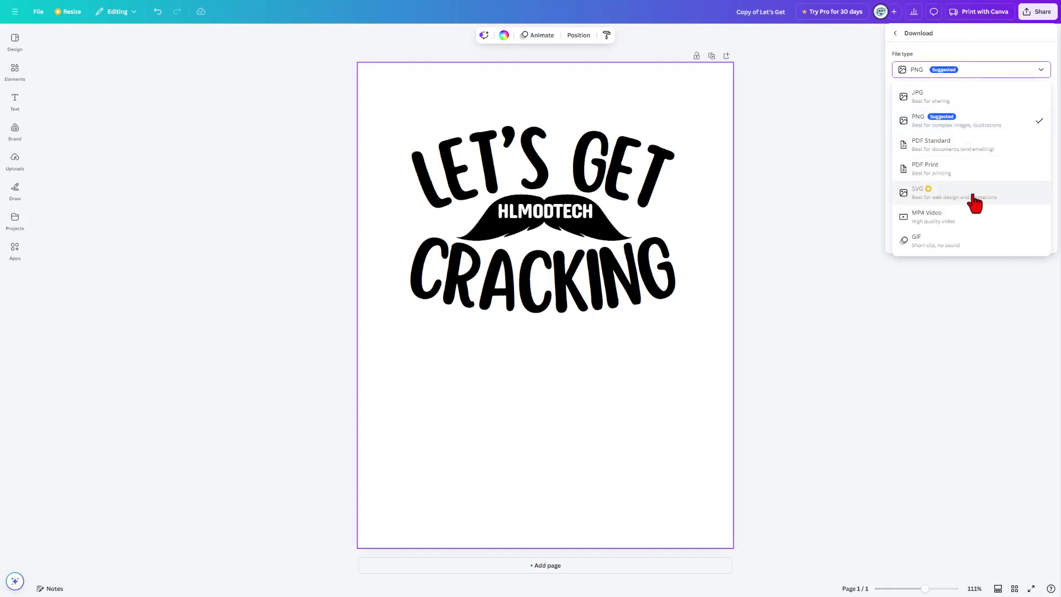
click(810, 138)
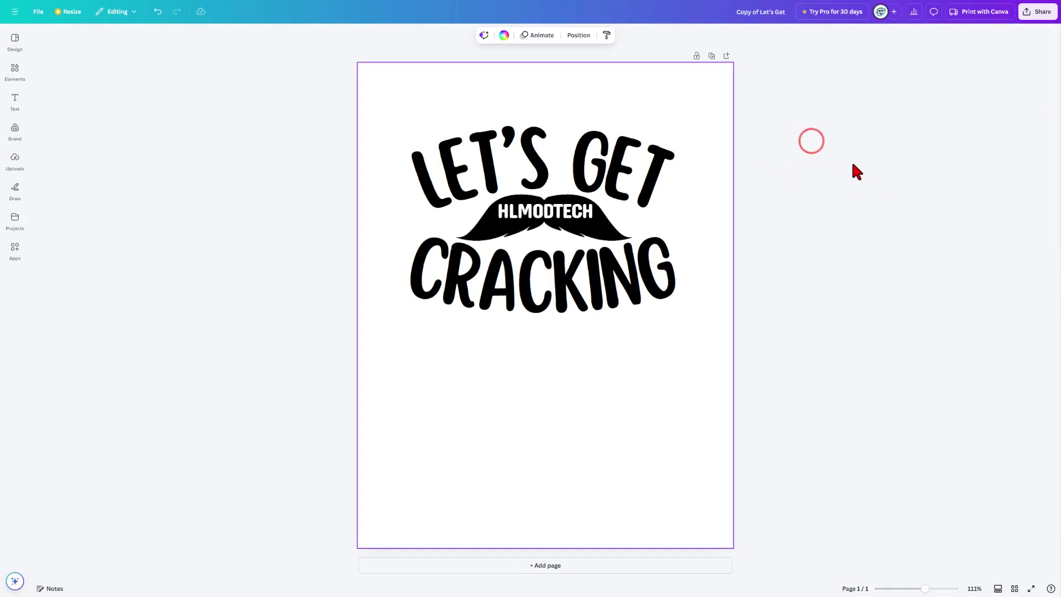
key(Print)
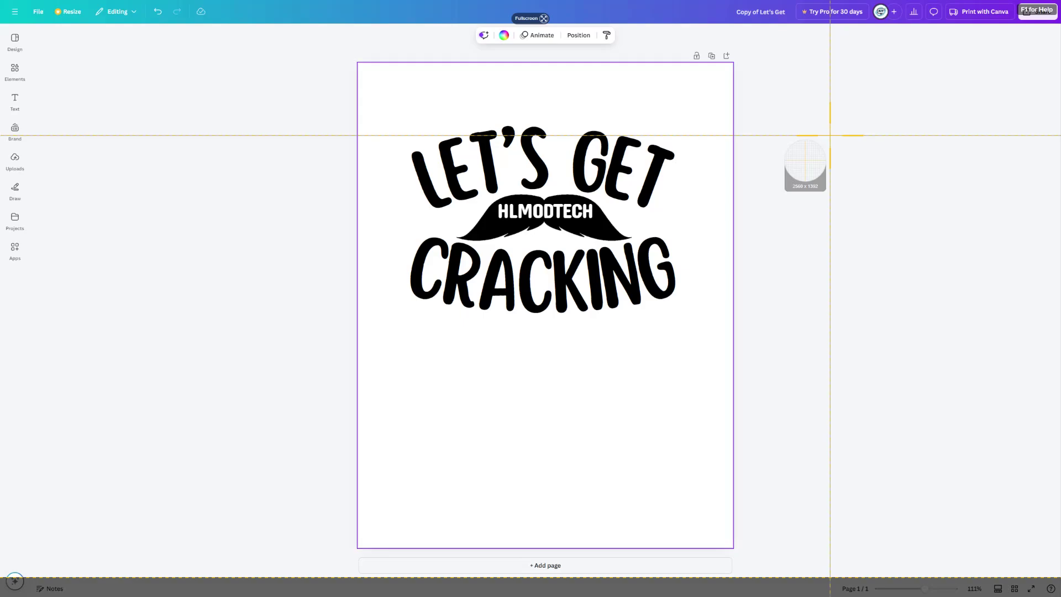
drag(400, 114, 682, 316)
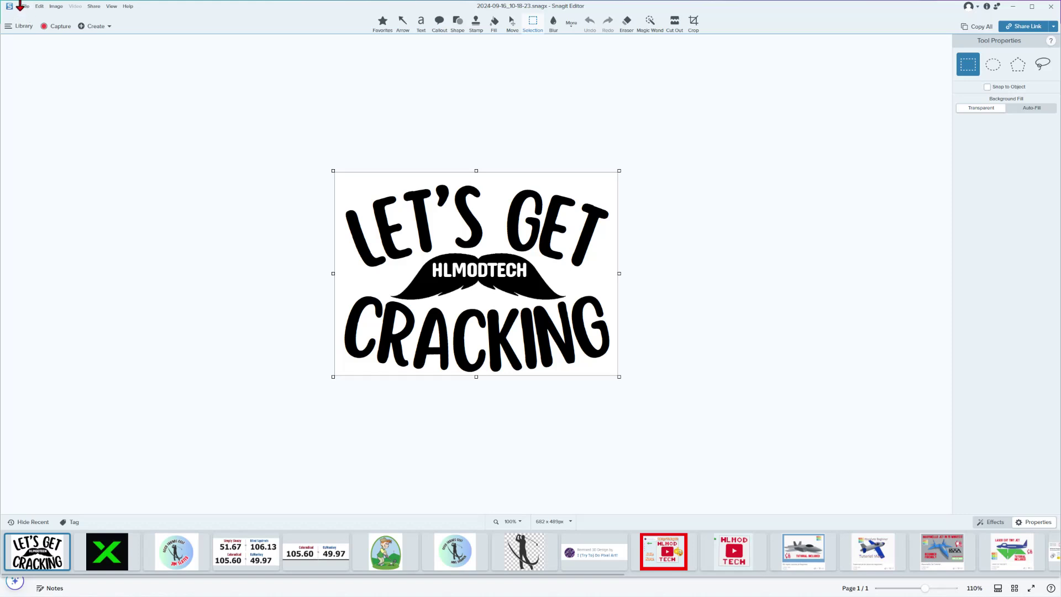
- Batch-export the Snagit capture as a PNG into the Downloads folder
click(25, 7)
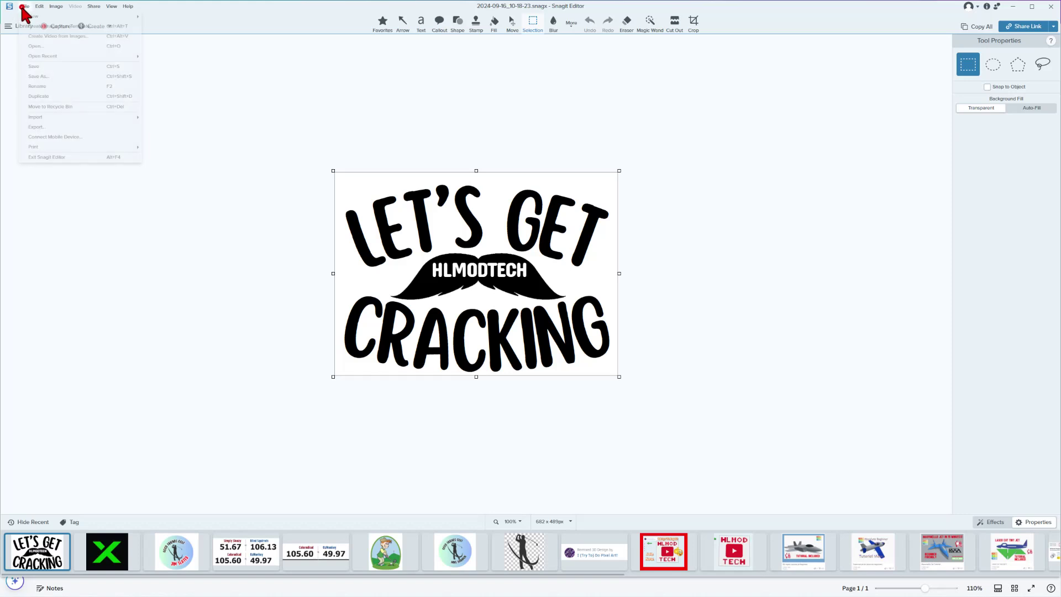
click(36, 127)
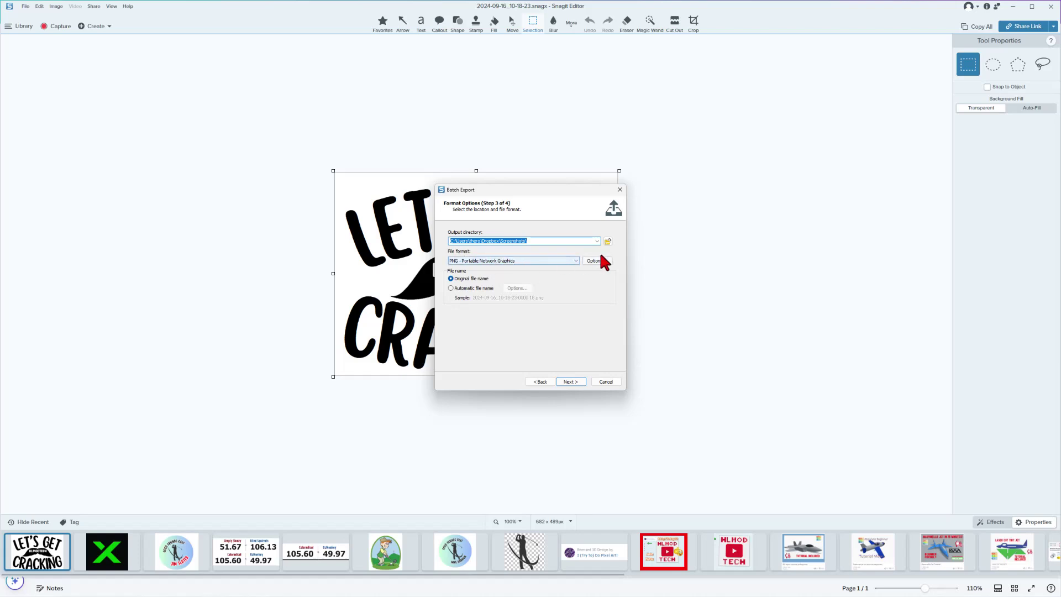
click(608, 242)
click(489, 249)
click(554, 378)
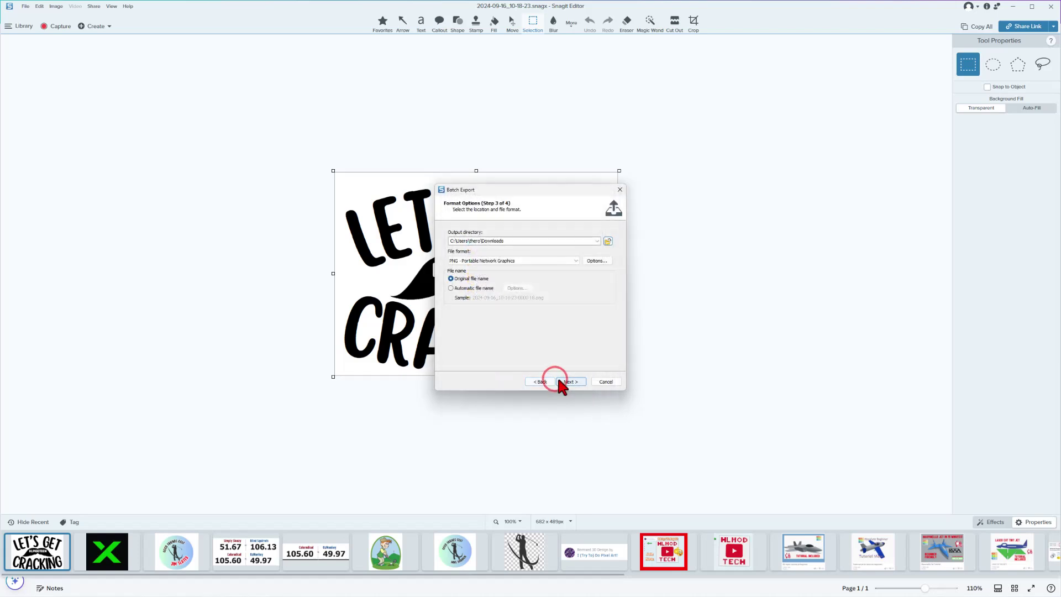
click(568, 383)
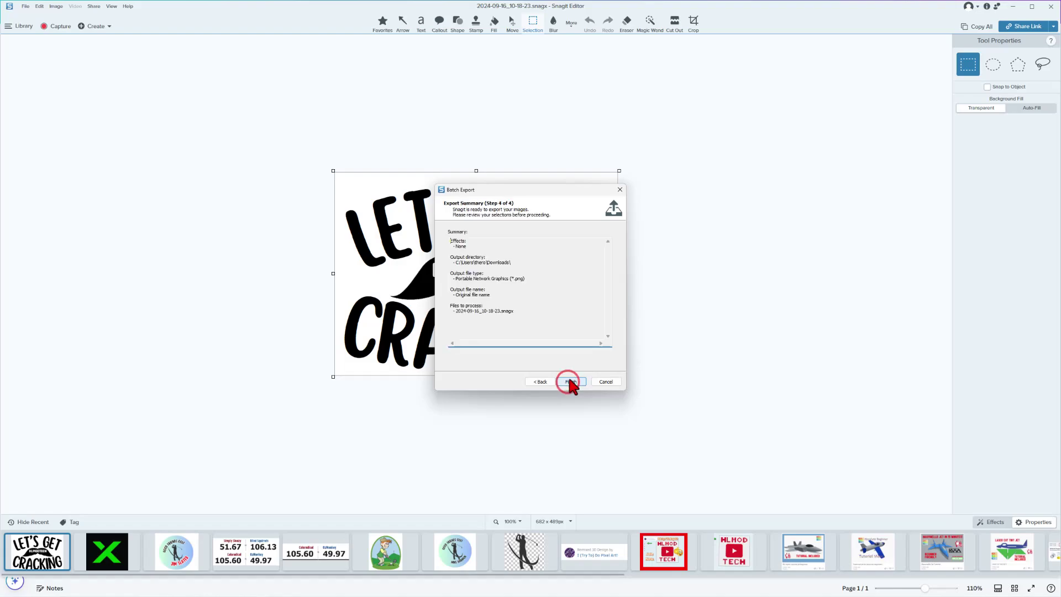
click(570, 380)
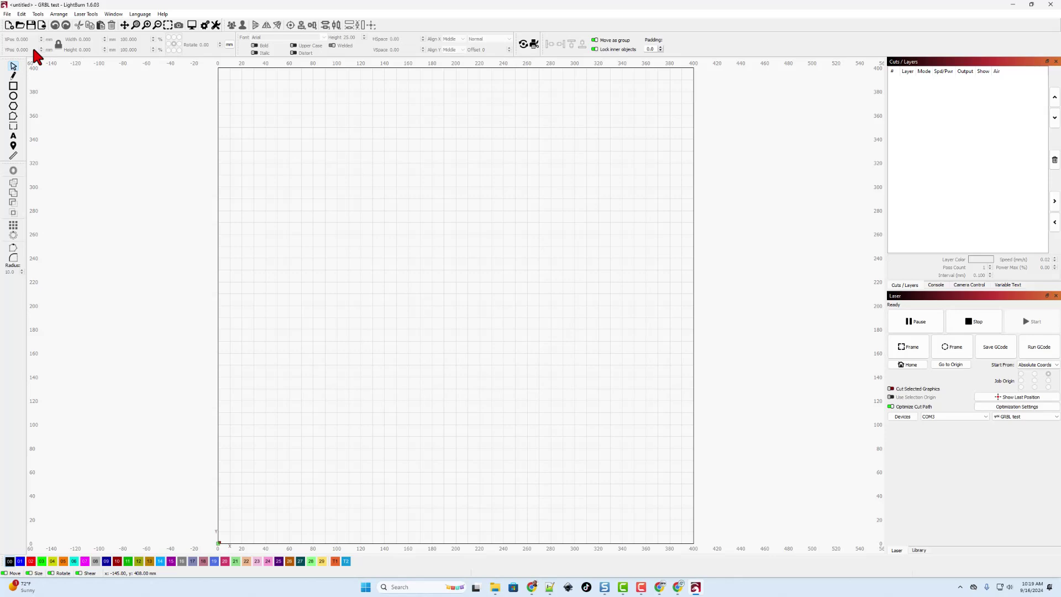
- Import 2024-09-16_10-18-23.png from Downloads into LightBurn
click(7, 13)
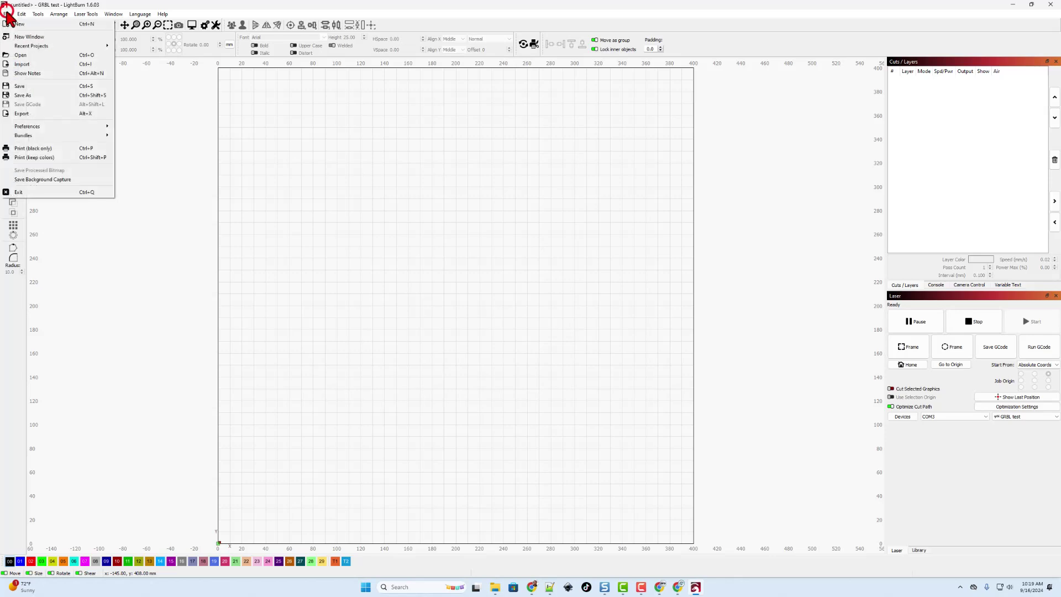
click(31, 67)
click(38, 117)
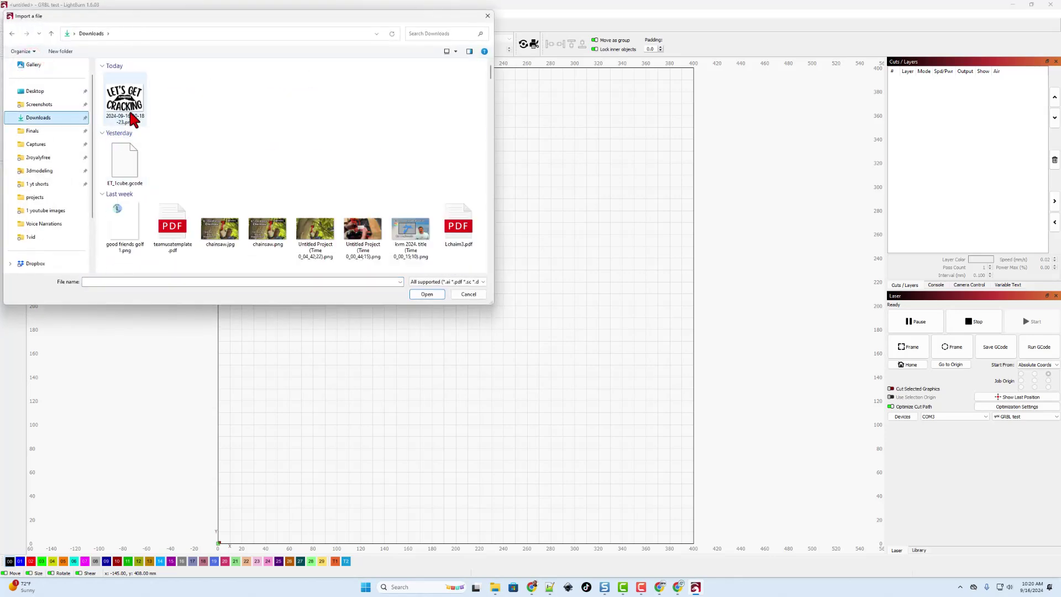
click(127, 108)
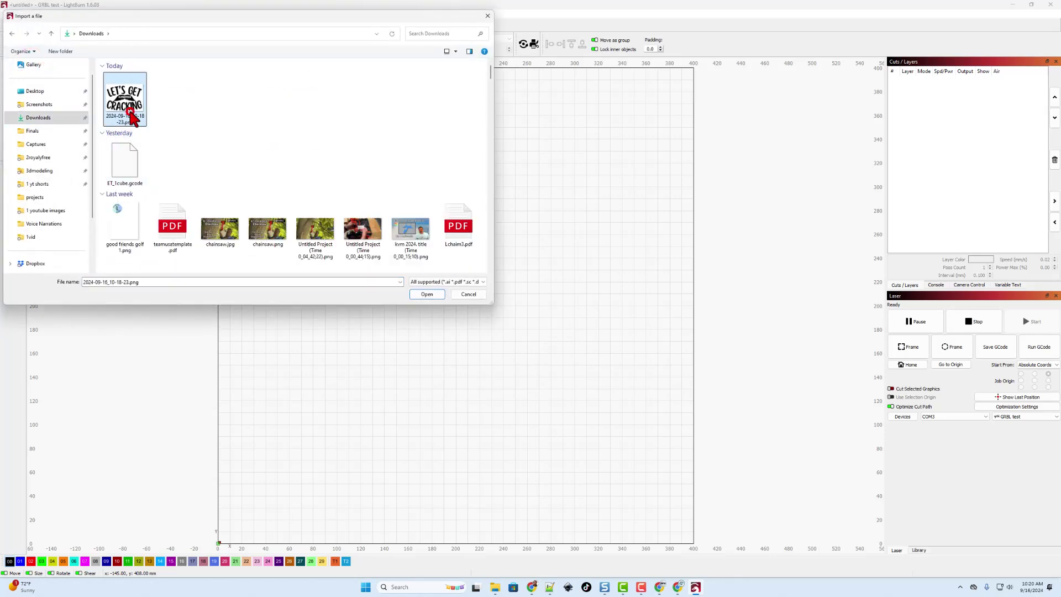
click(424, 294)
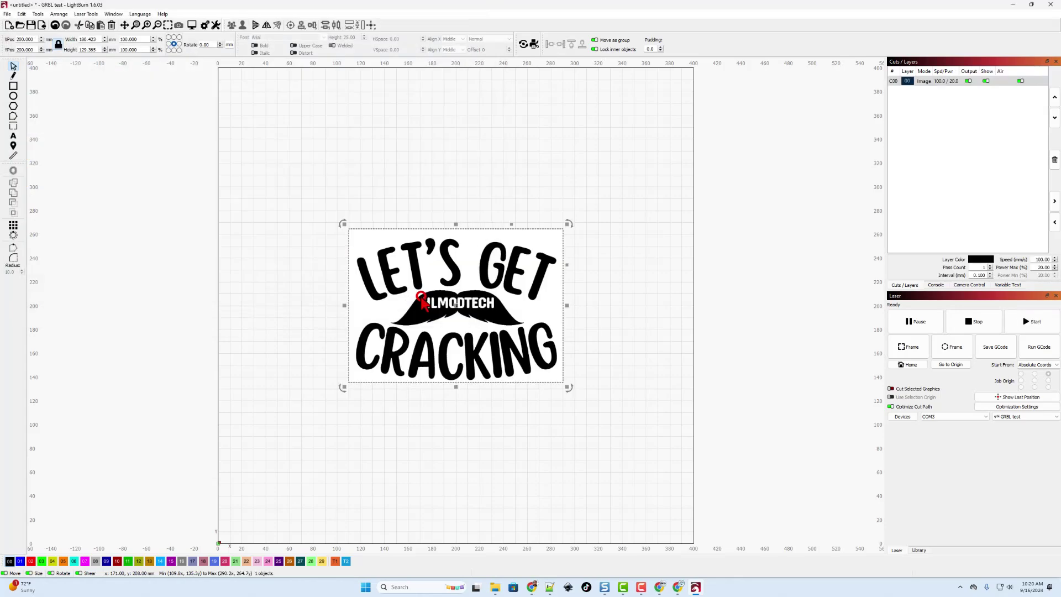
- Trace the imported image into vector outlines on a new Fill layer
click(34, 14)
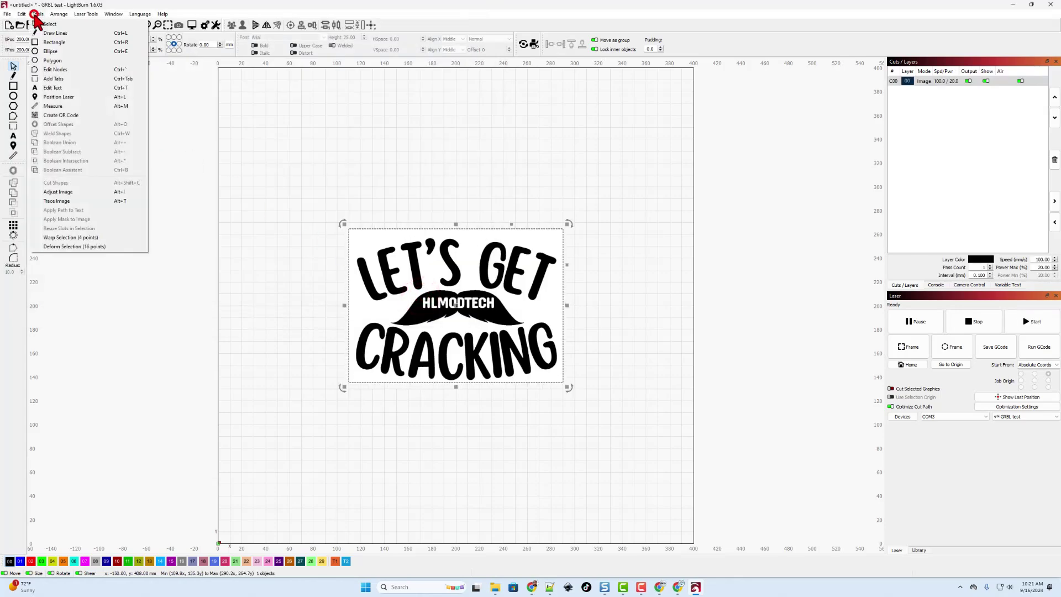
click(62, 200)
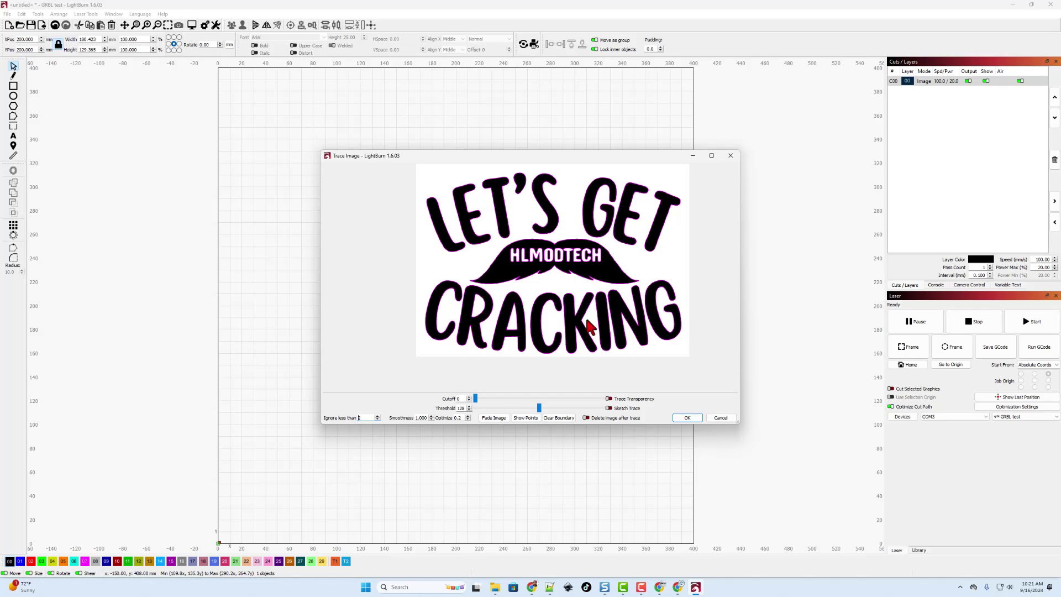
click(680, 418)
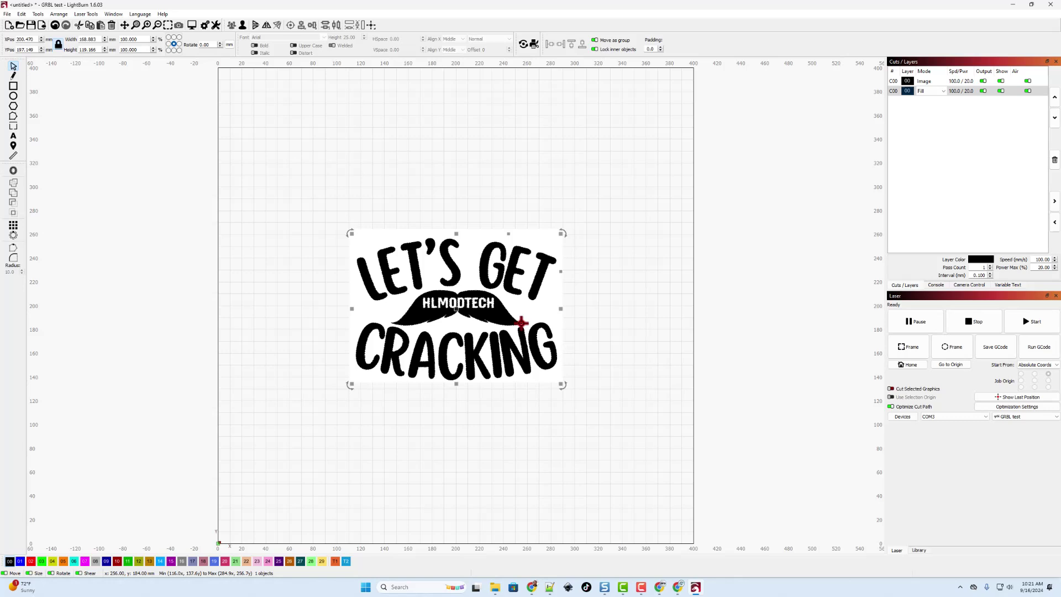
- Delete the original bitmap and ungroup the traced design into separate shapes
mouse_move(497, 291)
mouse_down()
mouse_move(691, 197)
mouse_move(608, 142)
mouse_move(442, 133)
mouse_up()
key(Delete)
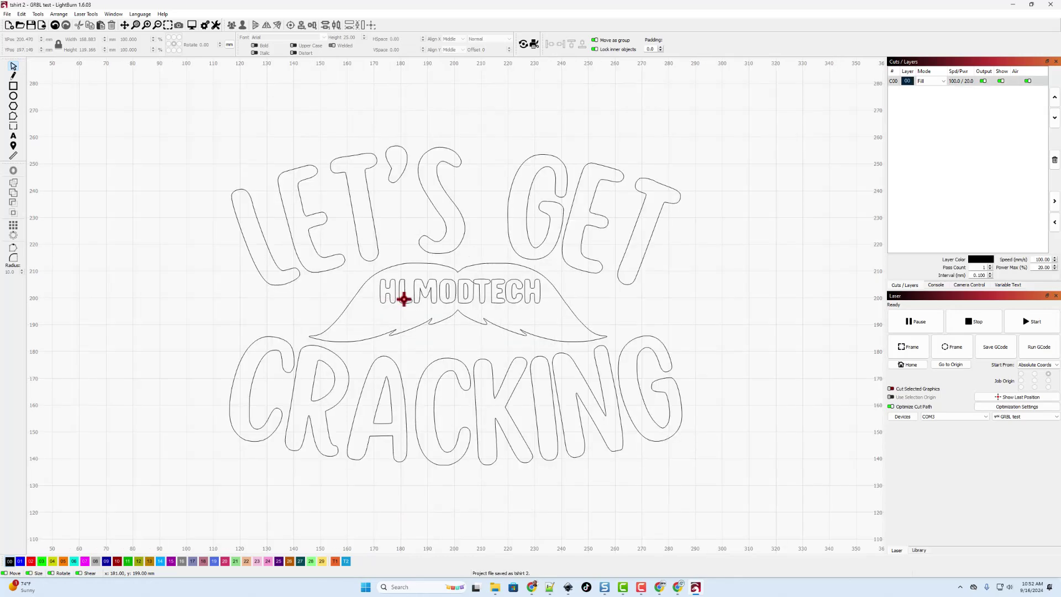
click(395, 296)
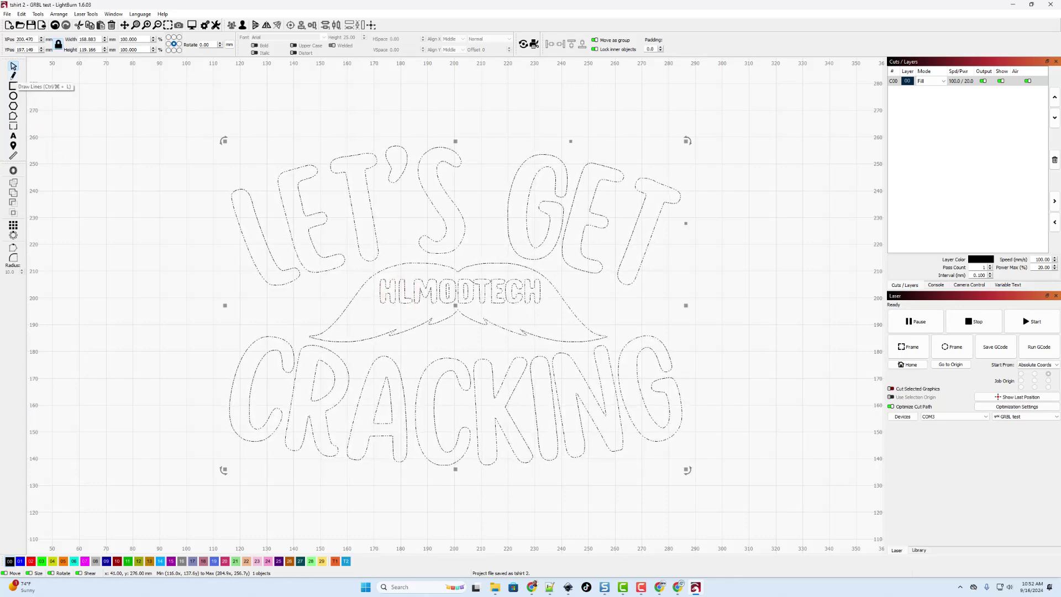
right_click(392, 282)
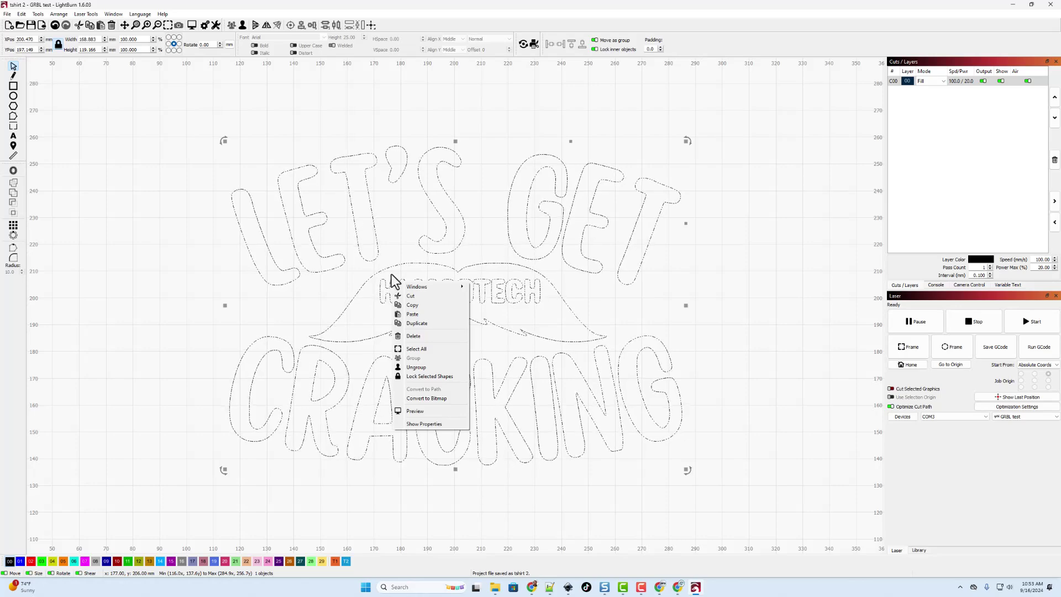
click(414, 367)
- Delete all the HLMODTECH letters, leaving the mustache empty
click(379, 304)
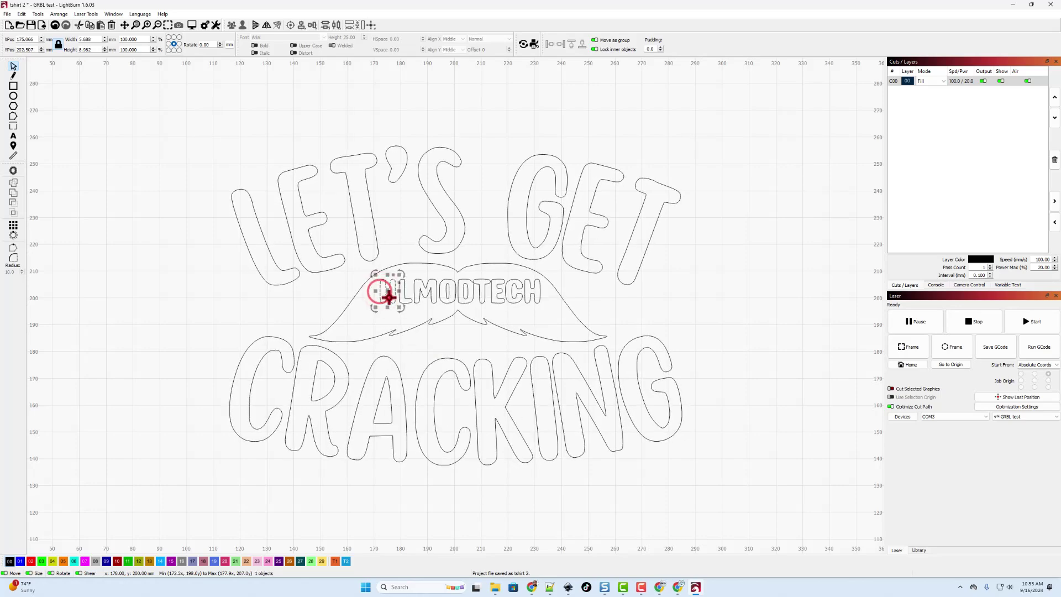
key(Delete)
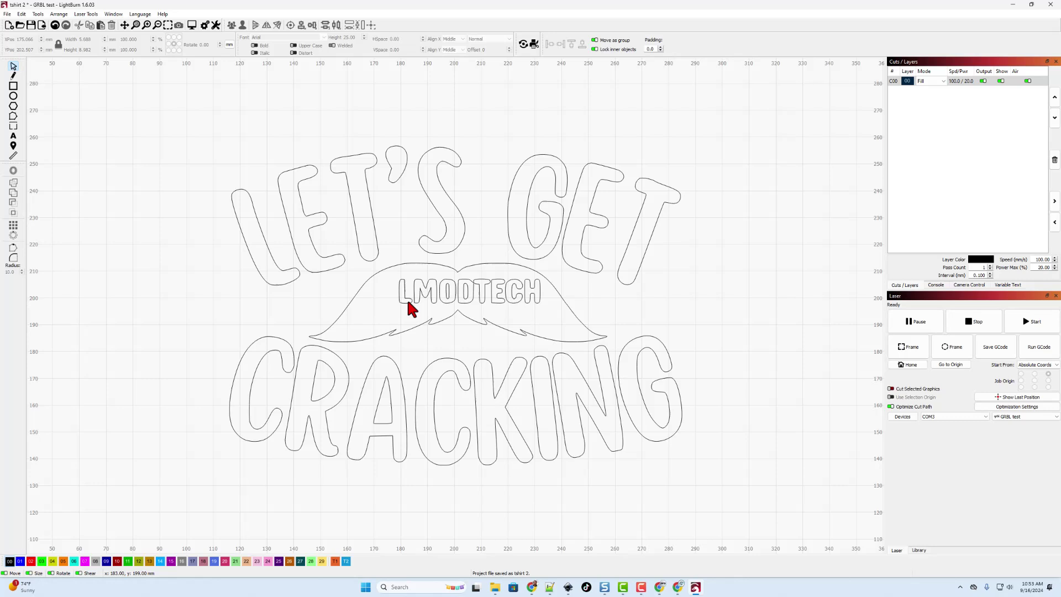
click(407, 299)
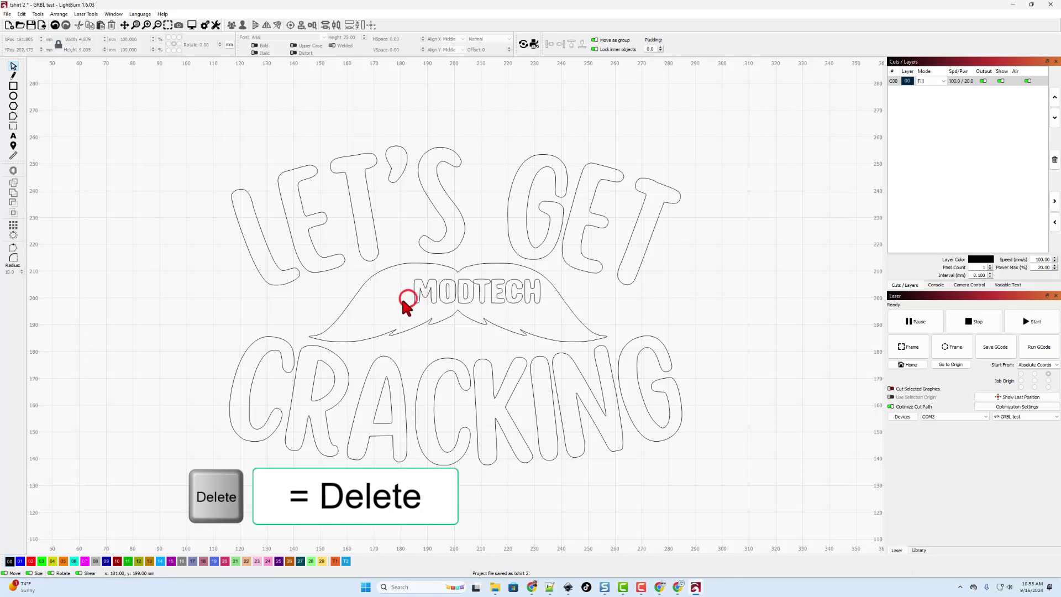
drag(416, 288, 543, 319)
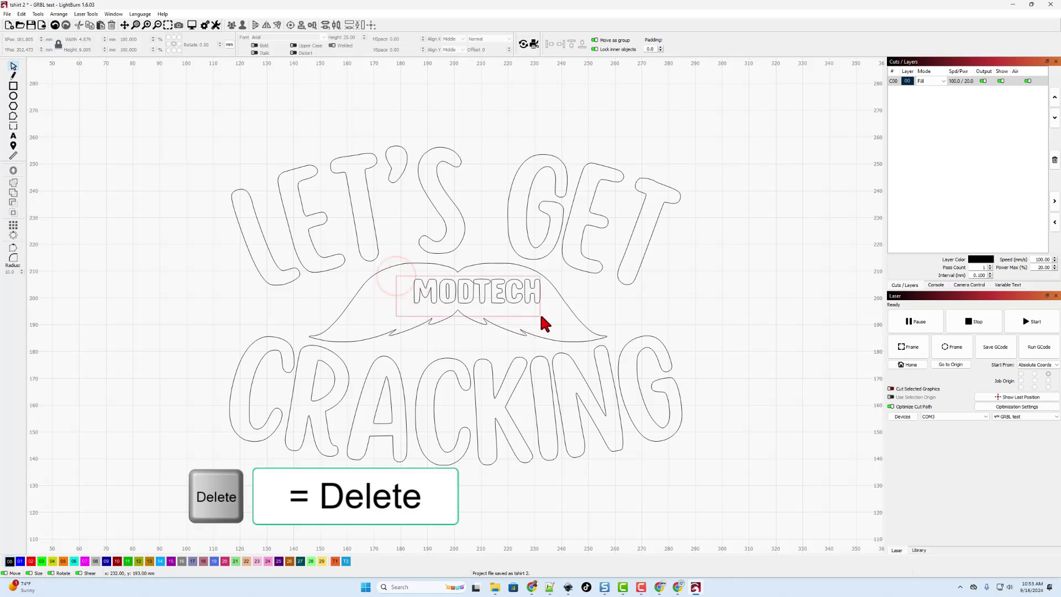
key(Delete)
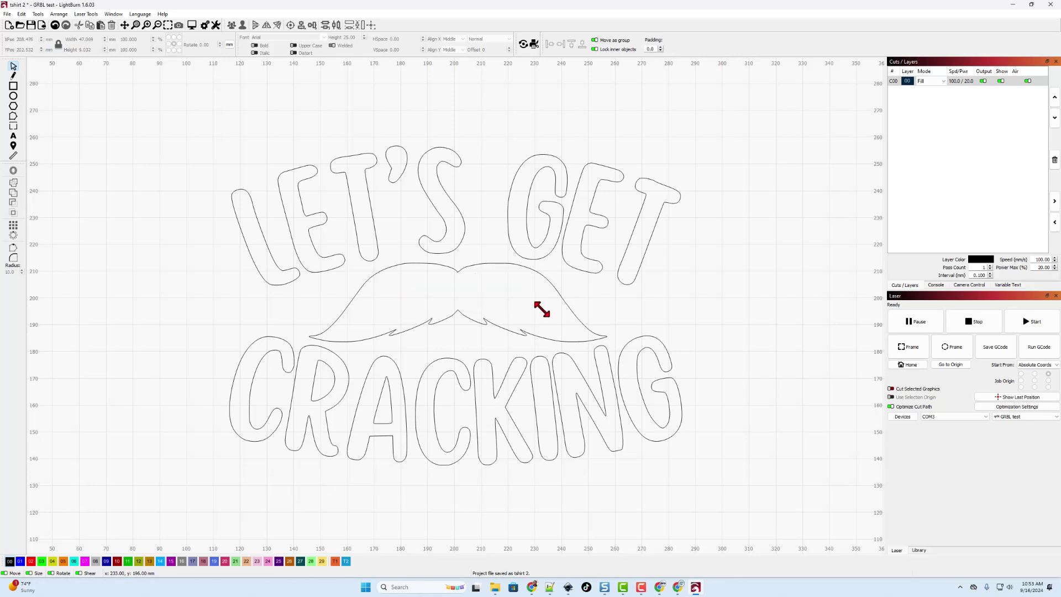
- Add 'HLModTech' text on the mustache in Bahnschrift SemiBold Condensed
click(13, 136)
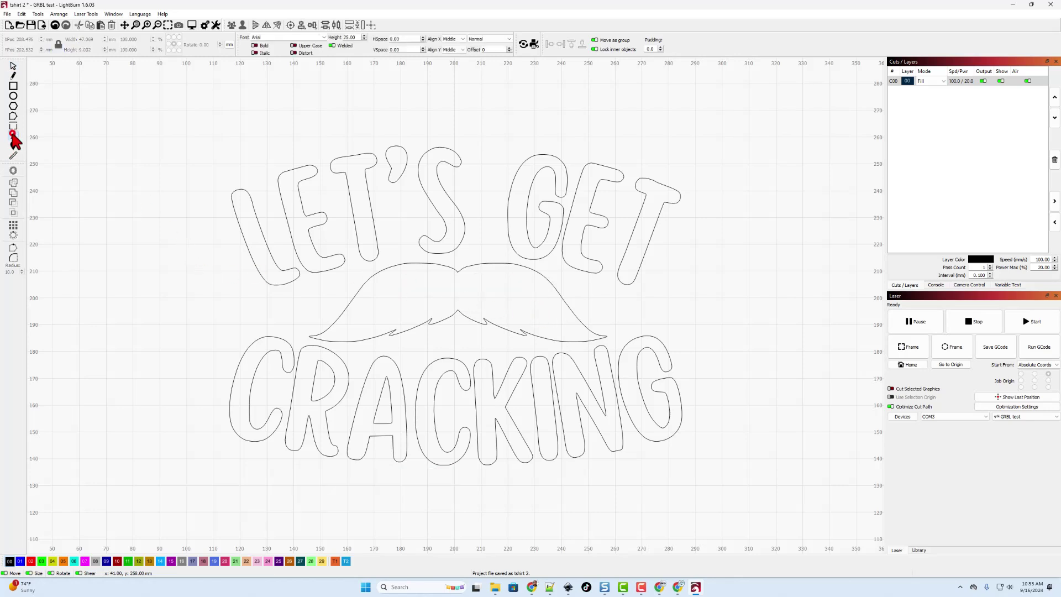
click(377, 305)
click(288, 37)
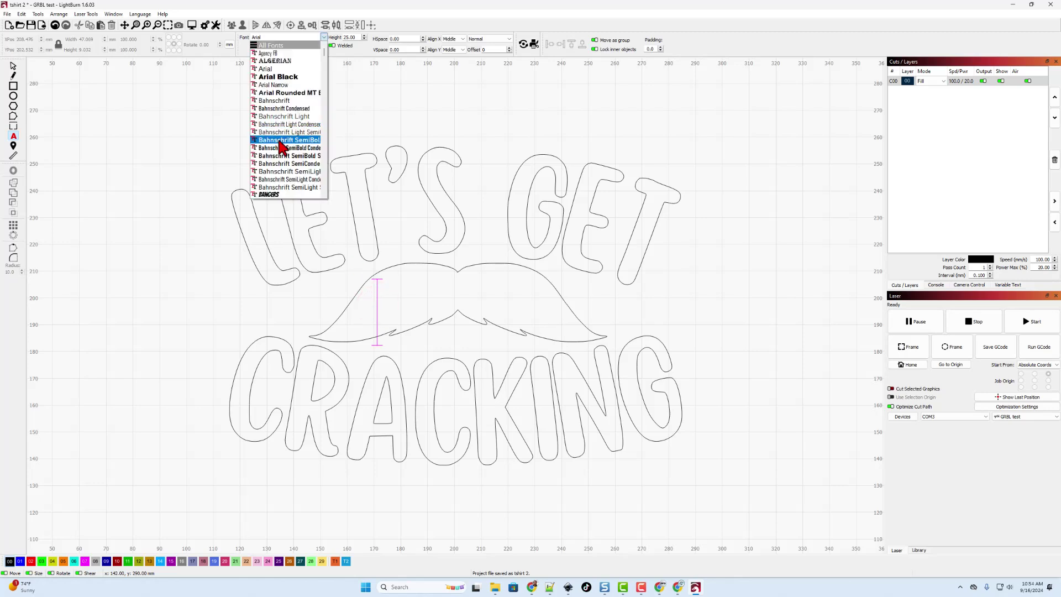
click(282, 148)
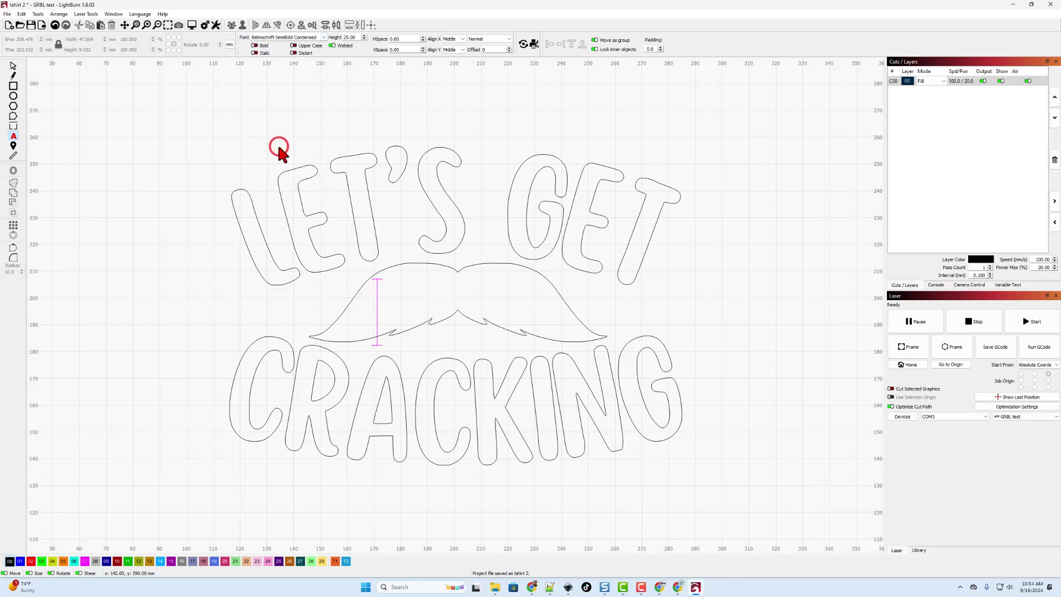
text(HL)
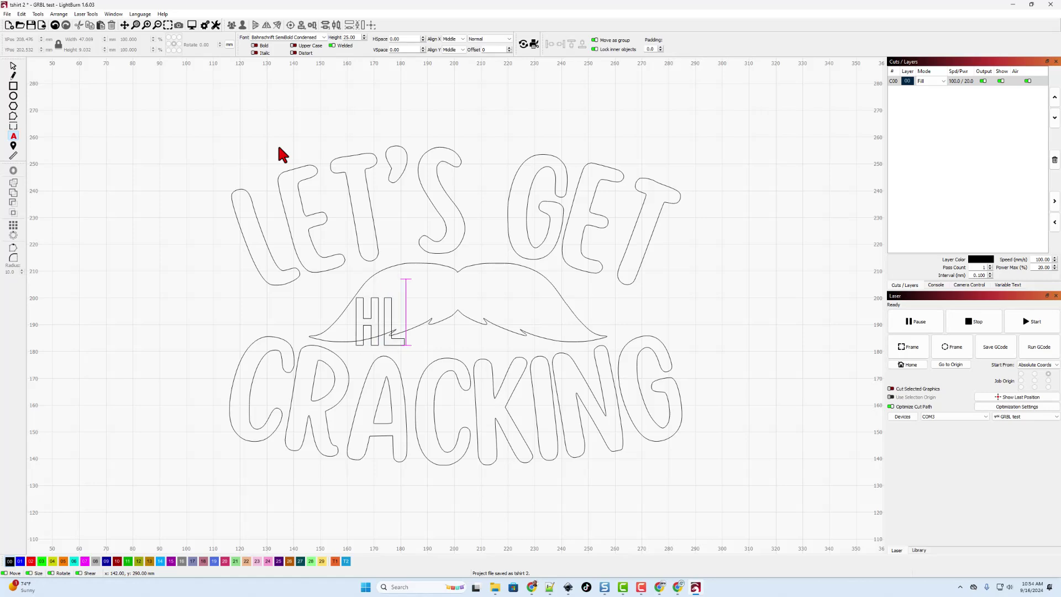
text(ModTech)
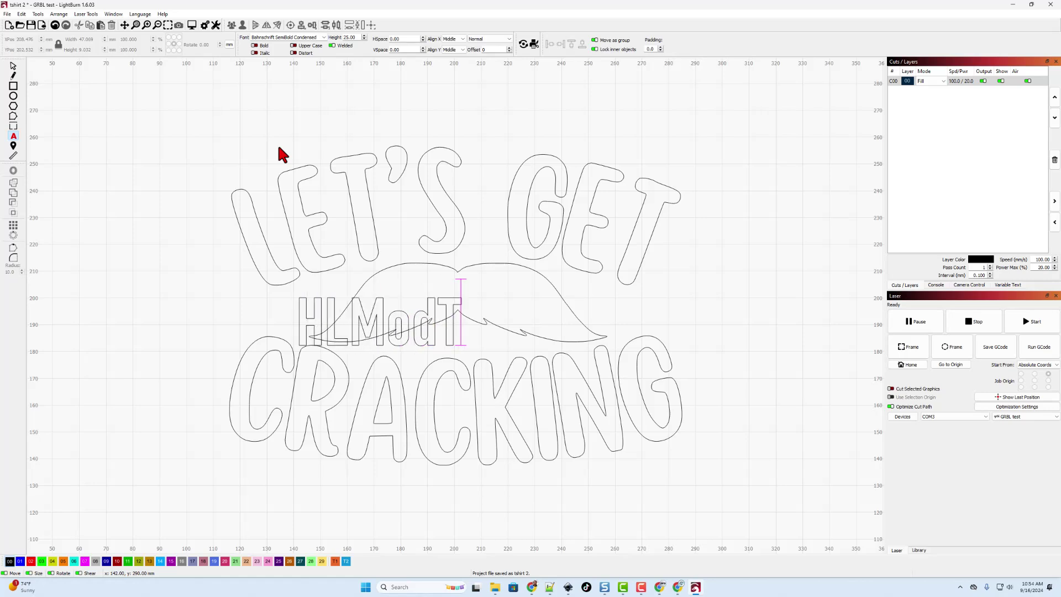
- Scale the HLModTech text to fit inside the mustache outline
click(14, 67)
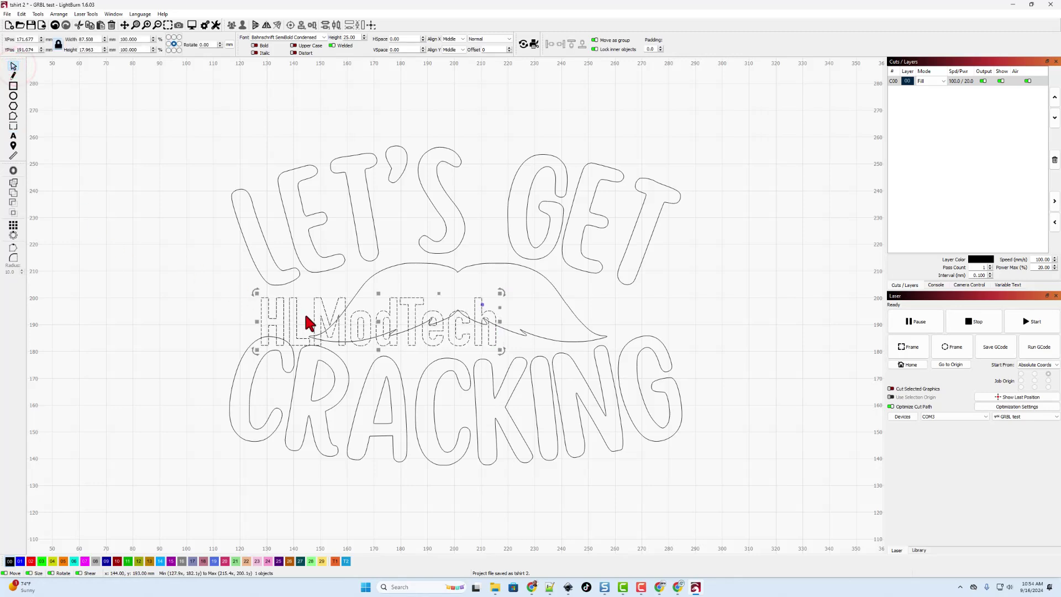
drag(309, 315, 435, 285)
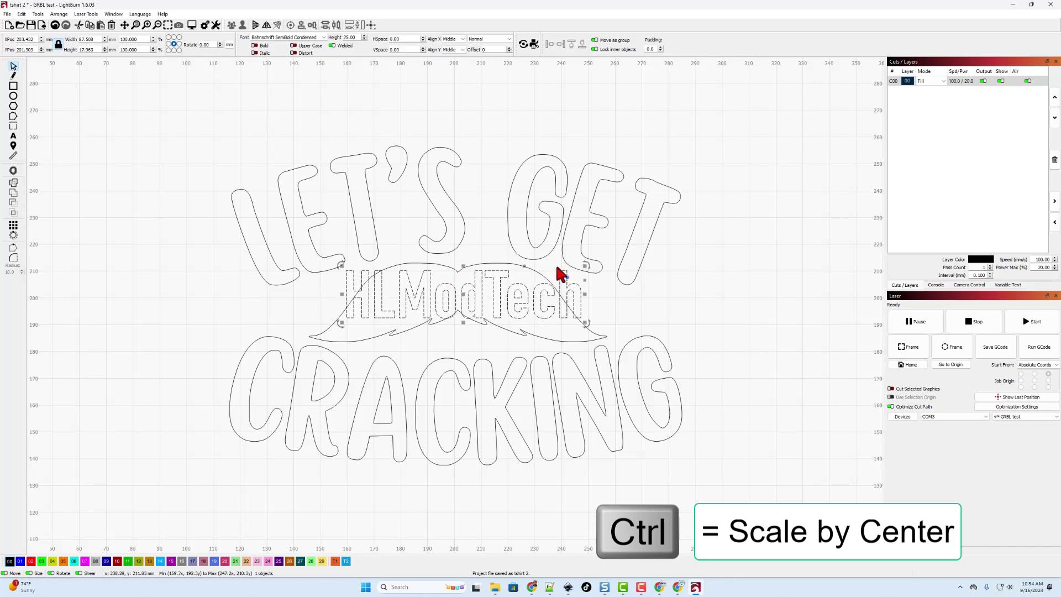
drag(581, 266, 546, 279)
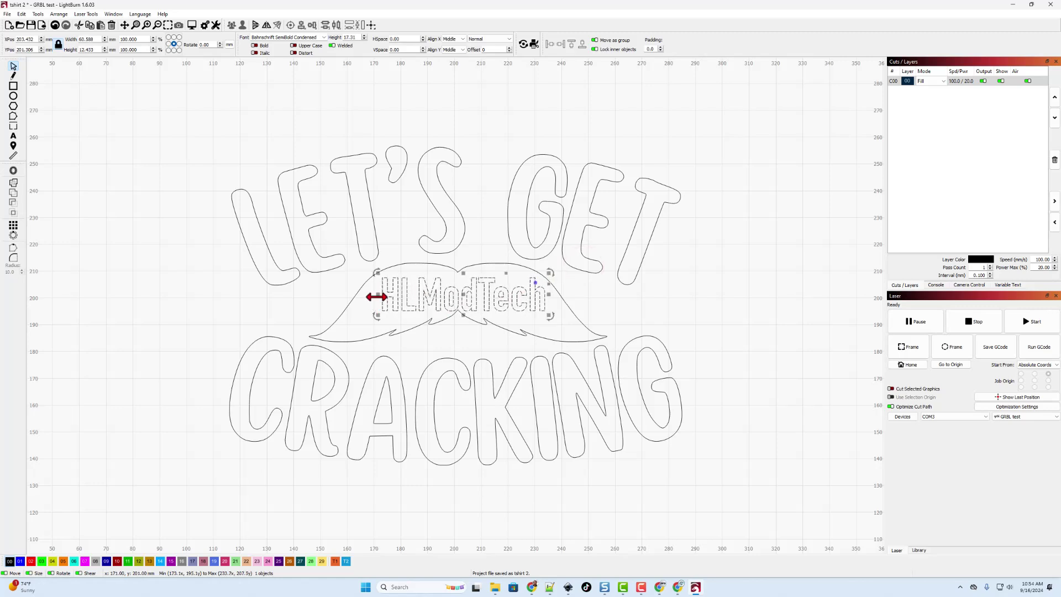
drag(376, 295, 373, 296)
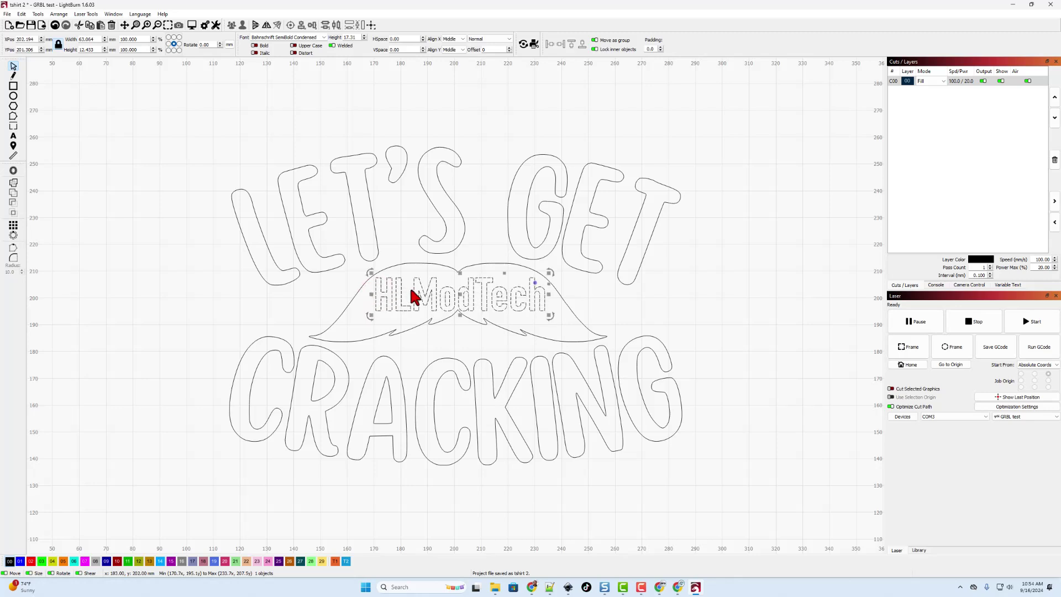
mouse_move(458, 273)
mouse_down()
mouse_move(458, 265)
mouse_move(459, 275)
mouse_up()
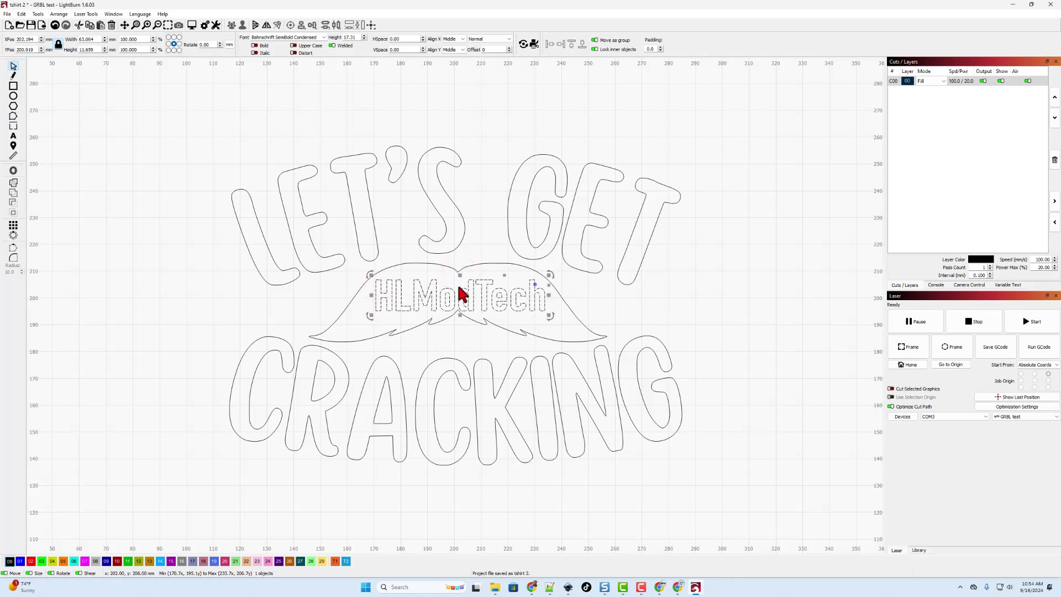
click(580, 303)
- Centre HLModTech on the mustache and group the two together
drag(518, 310, 517, 311)
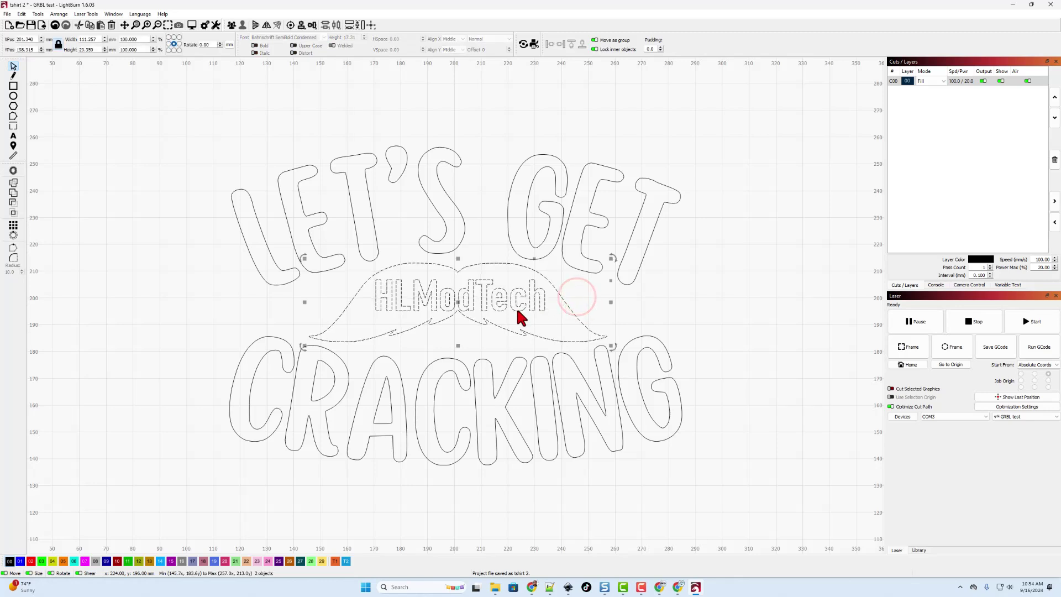
click(383, 19)
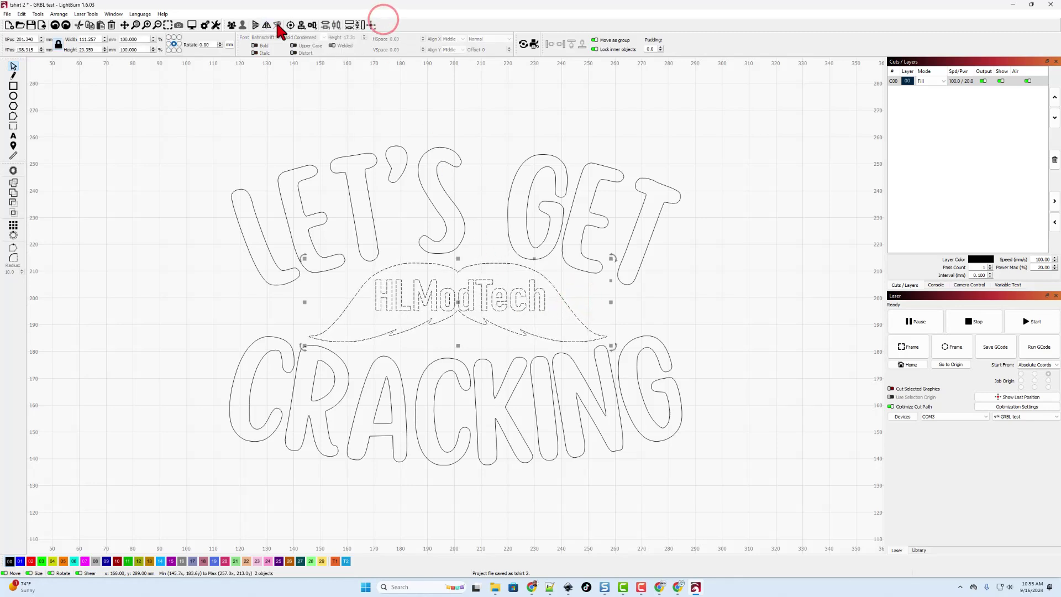
click(302, 26)
click(313, 41)
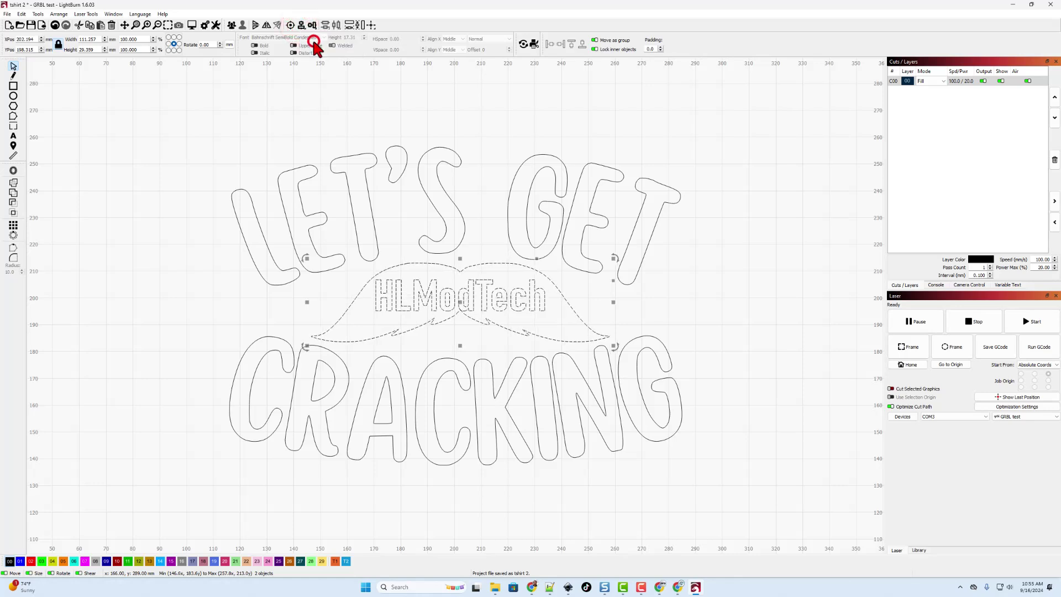
click(586, 306)
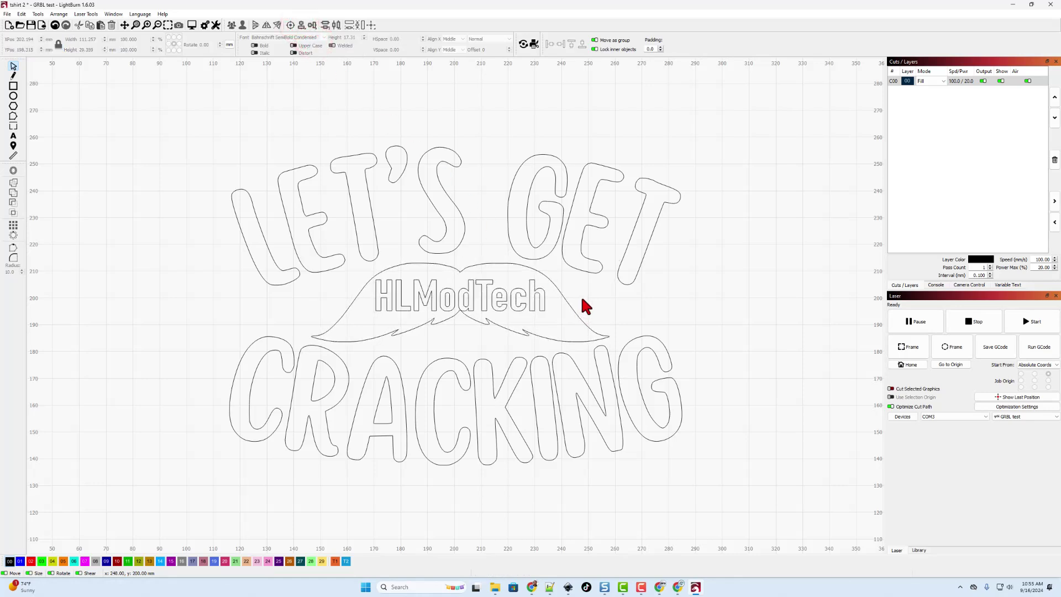
drag(525, 307, 459, 308)
key(ctrl+g)
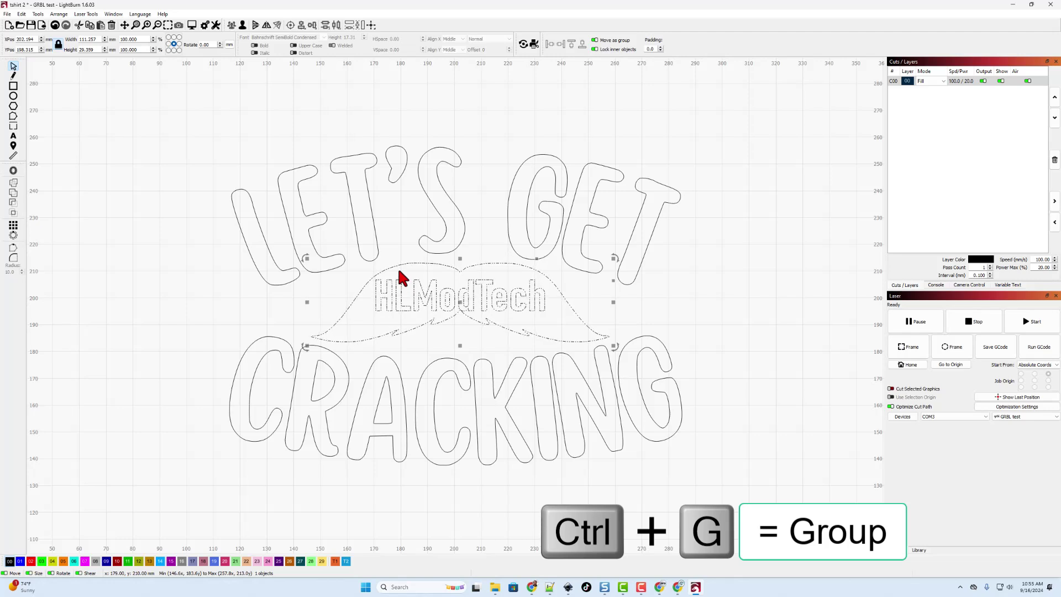
- Group the LET'S GET letters and the CRACKING letters into separate groups
click(128, 230)
drag(173, 108, 720, 299)
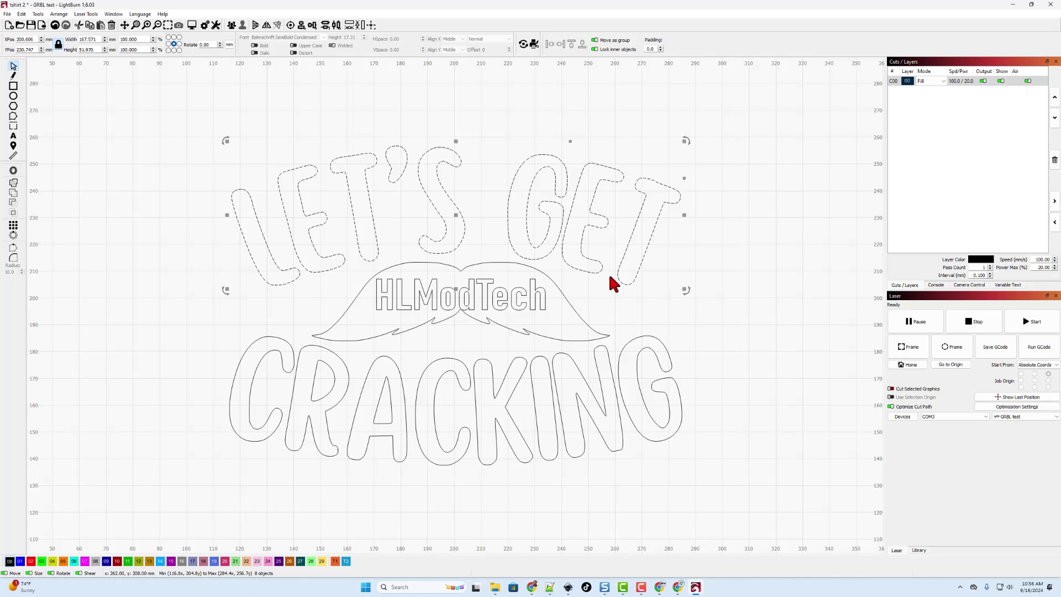
key(ctrl+g)
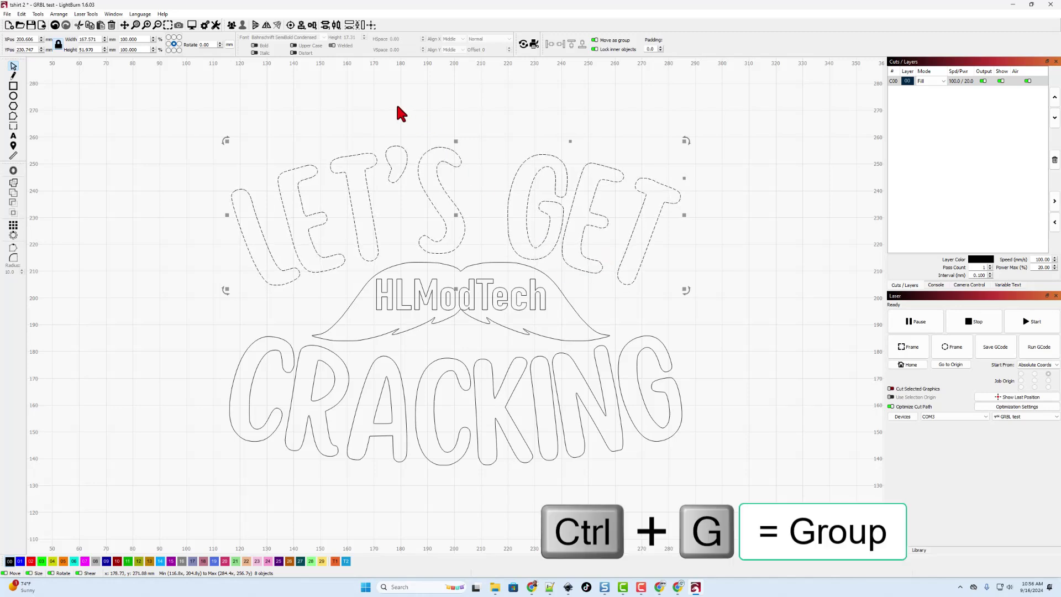
click(178, 440)
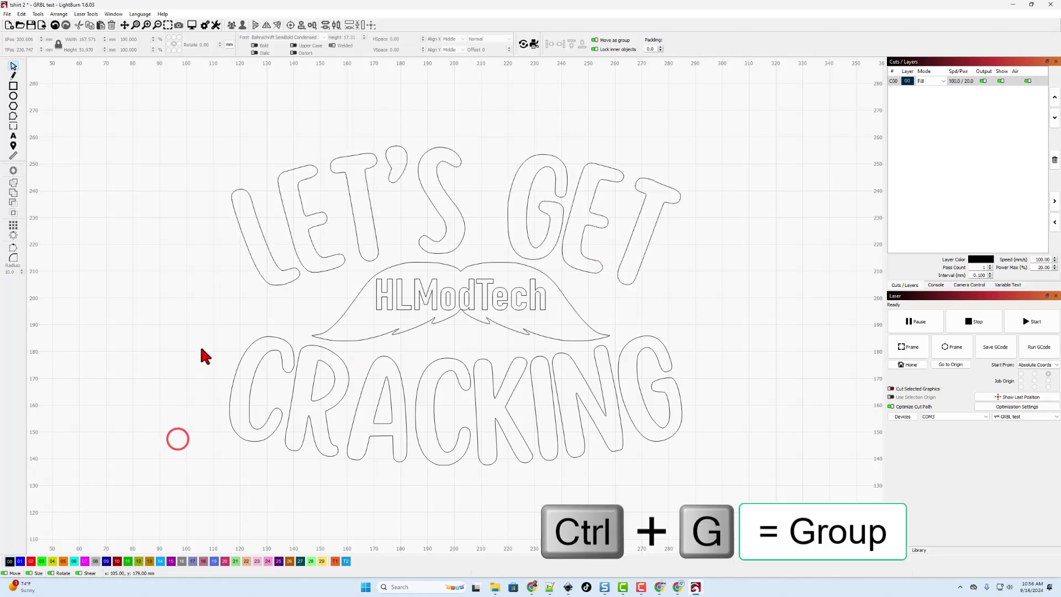
drag(190, 313, 637, 498)
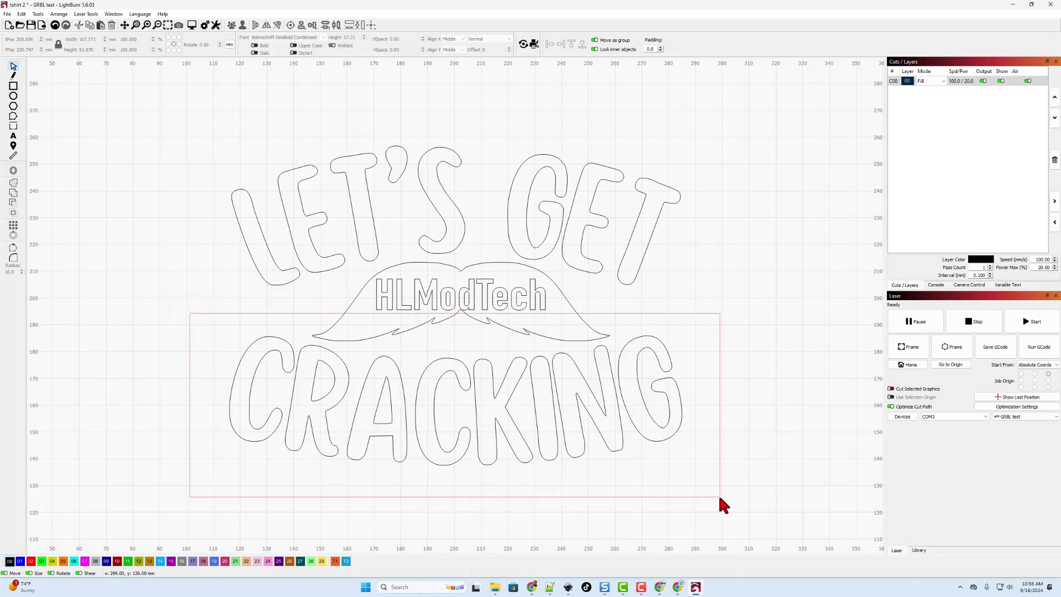
drag(720, 496, 719, 496)
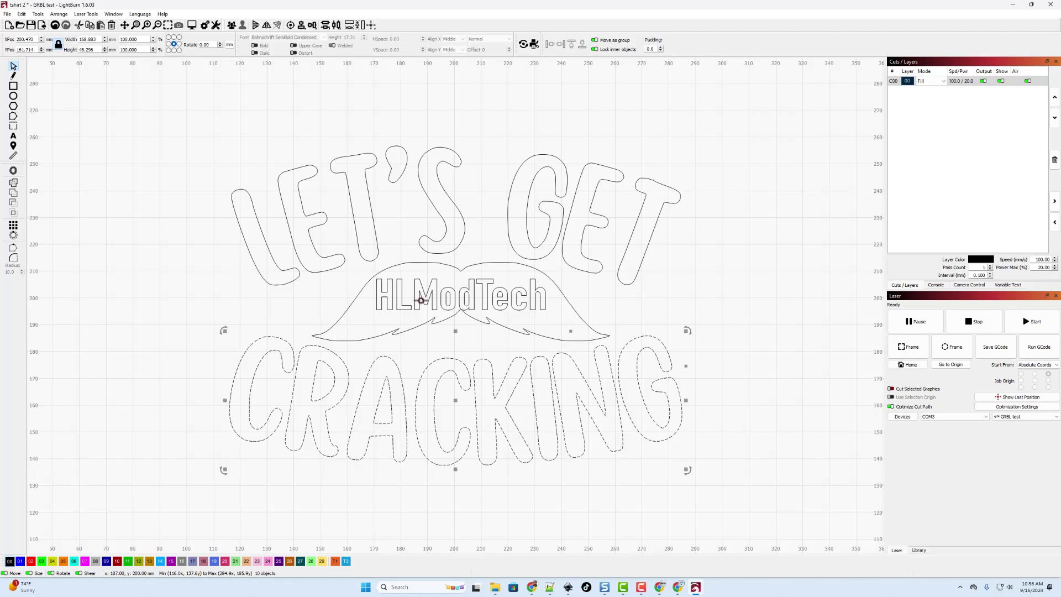
key(ctrl+g)
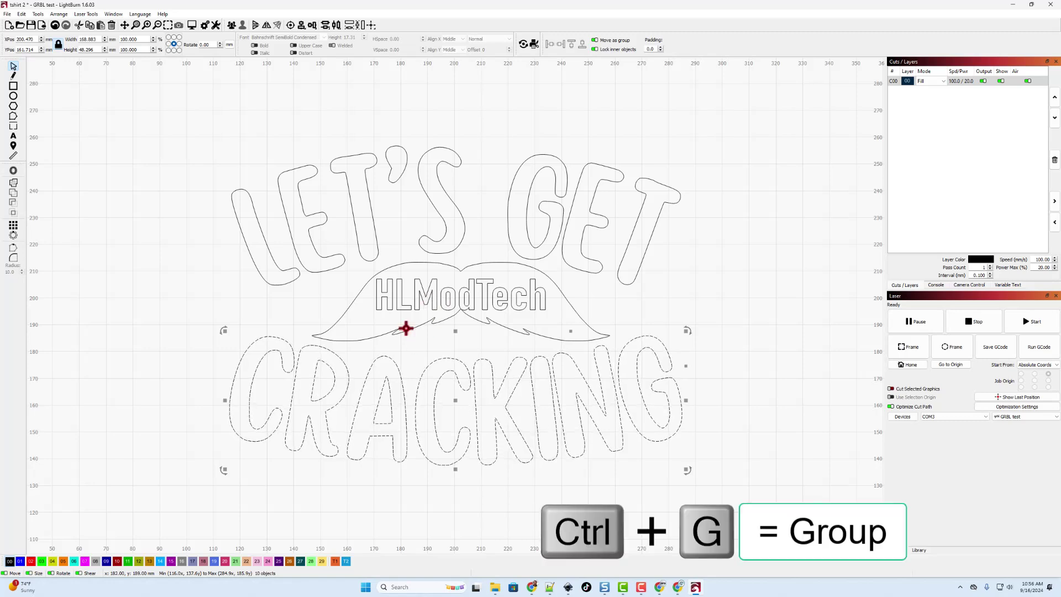
- Confirm each part is one group, then align all three groups on one vertical centre line
click(183, 172)
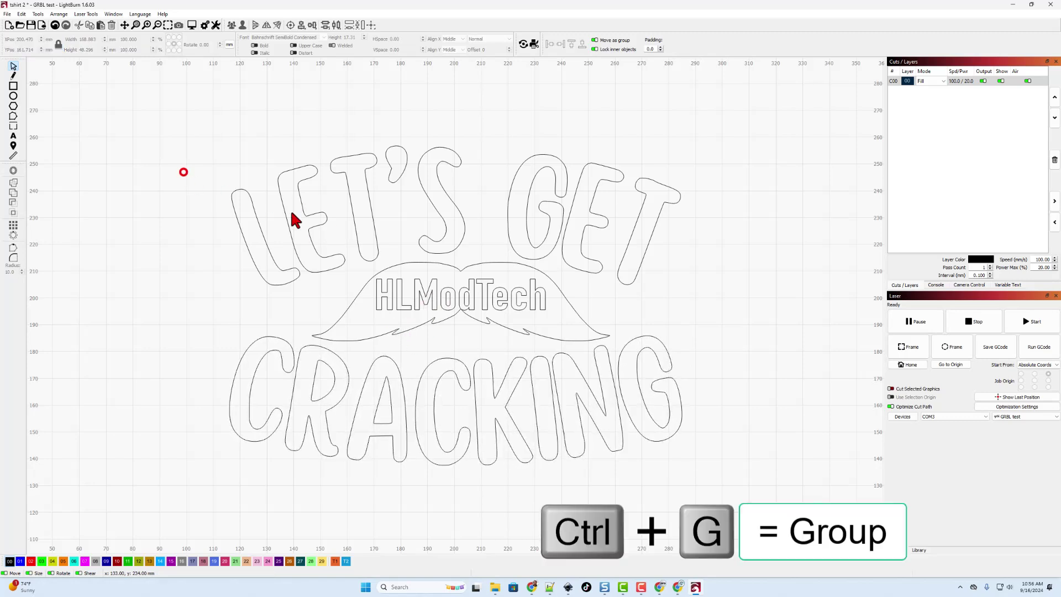
click(287, 216)
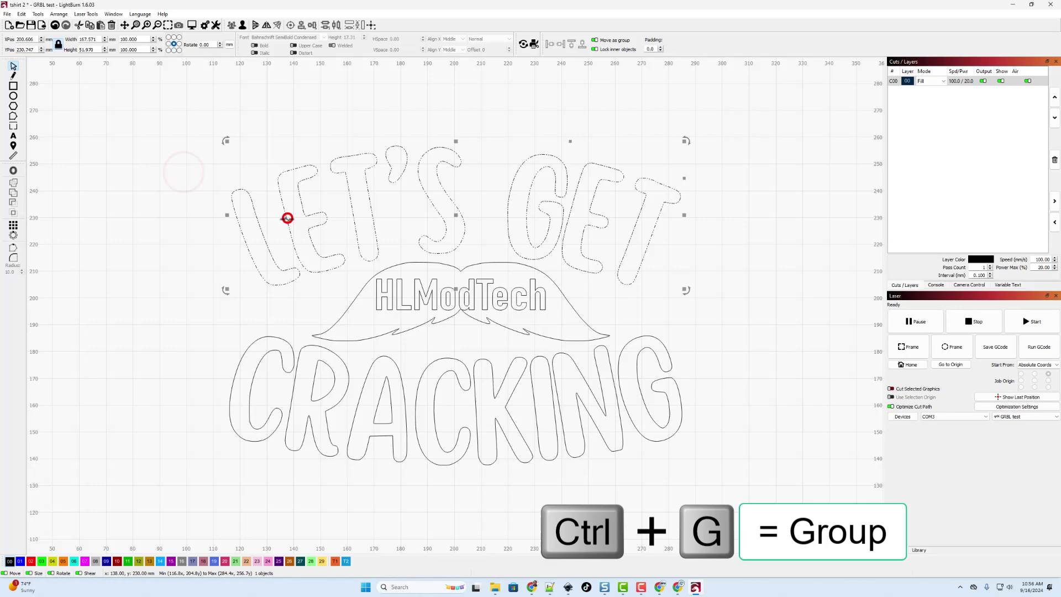
click(287, 347)
click(178, 221)
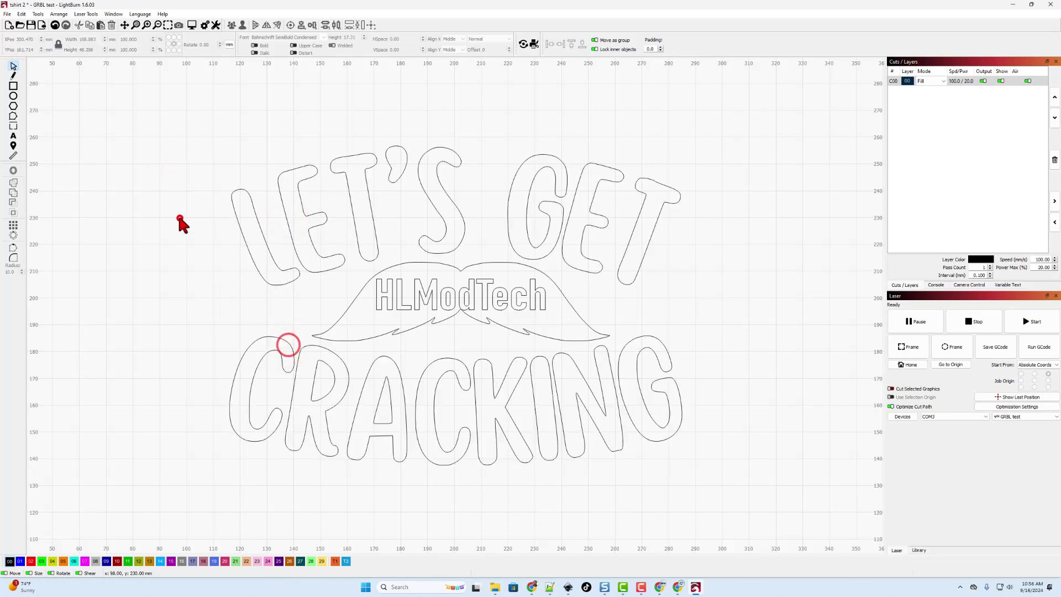
drag(136, 129, 772, 476)
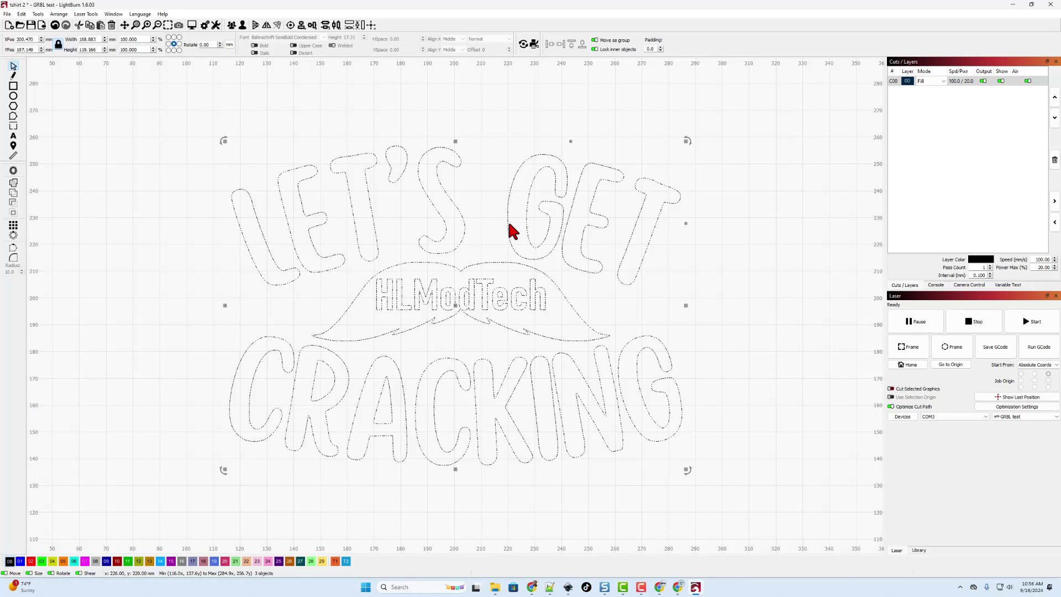
click(302, 25)
click(316, 37)
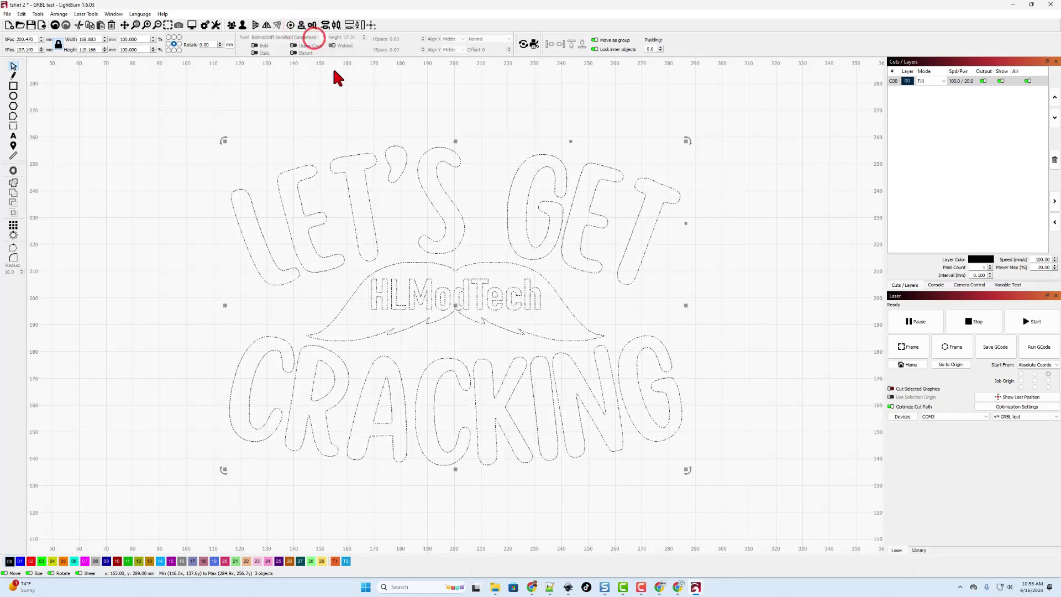
click(720, 310)
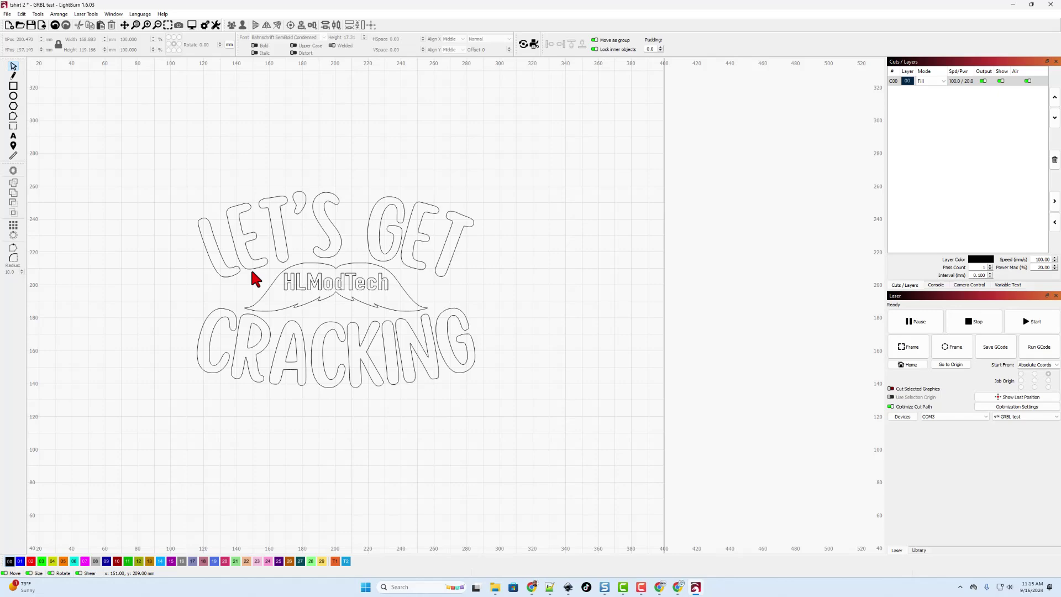
- Select the whole design, keep its layer in Fill mode, and set the layer speed to 2500 mm/s
drag(161, 168, 514, 420)
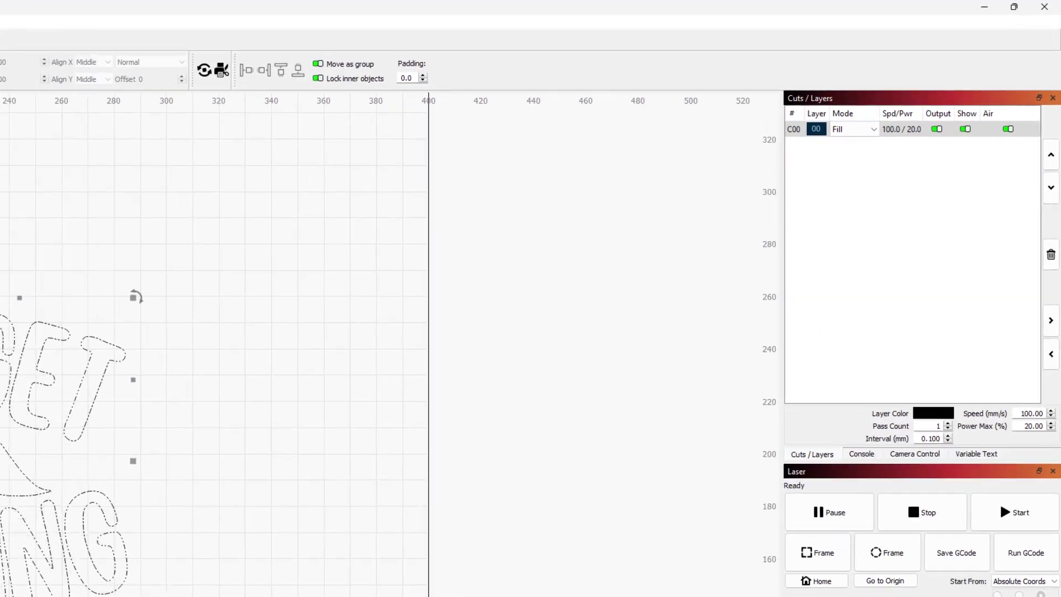
click(847, 141)
click(846, 143)
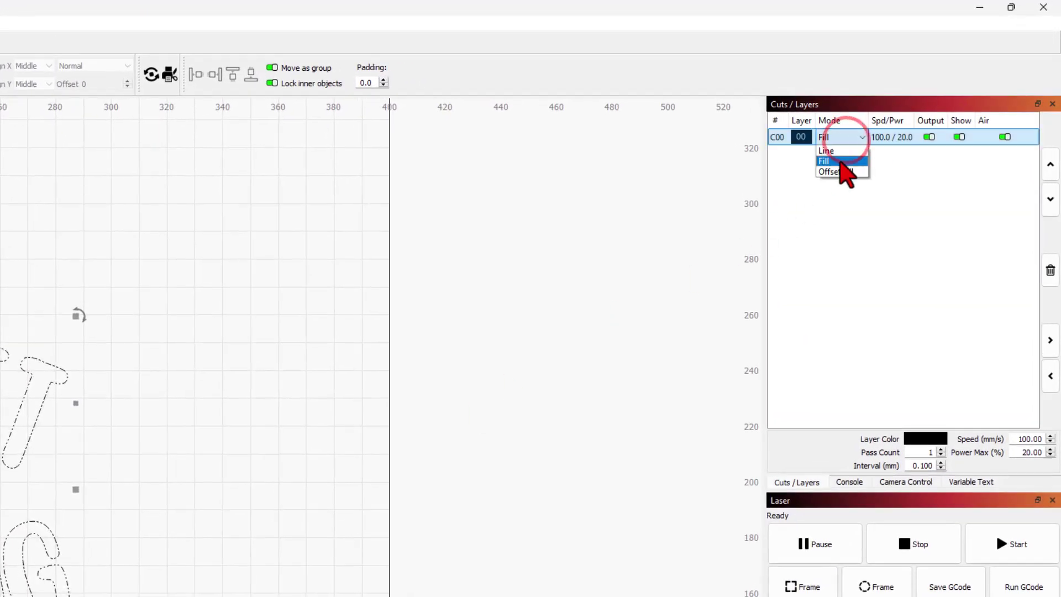
click(840, 160)
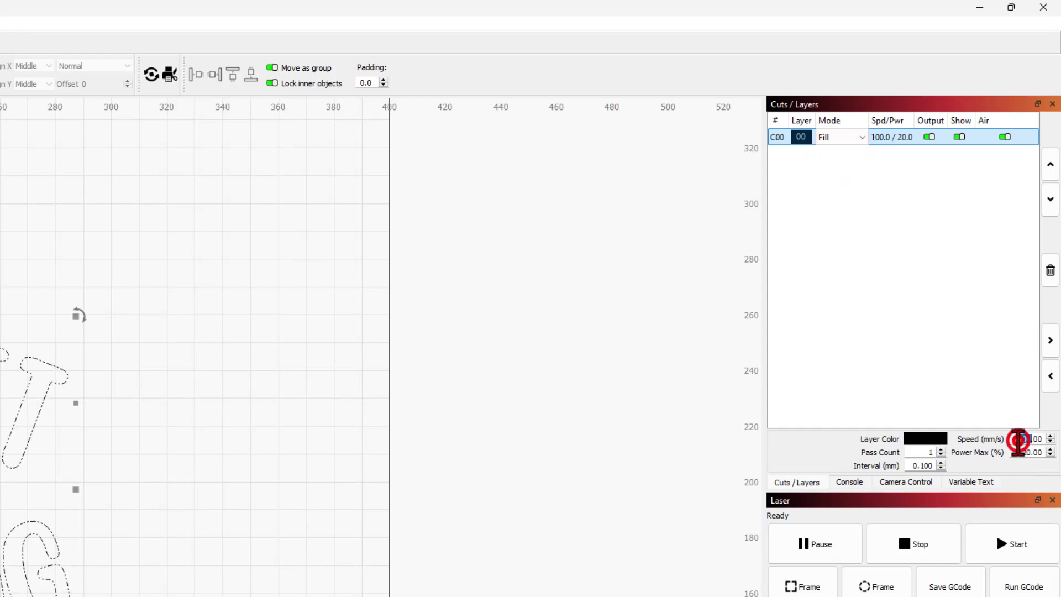
double_click(1019, 441)
triple_click(1042, 442)
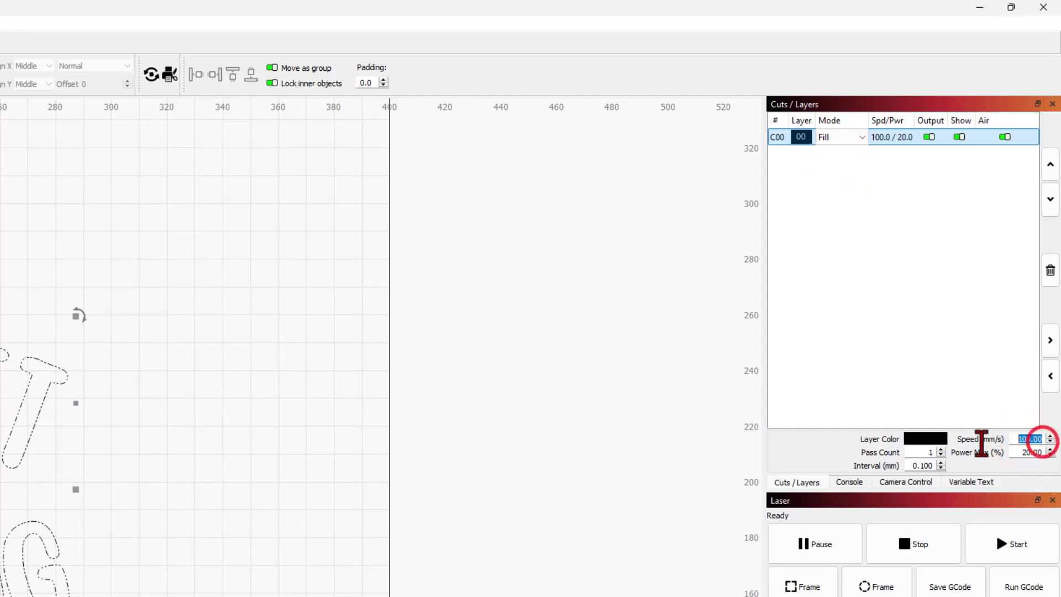
text(2500.0 / )
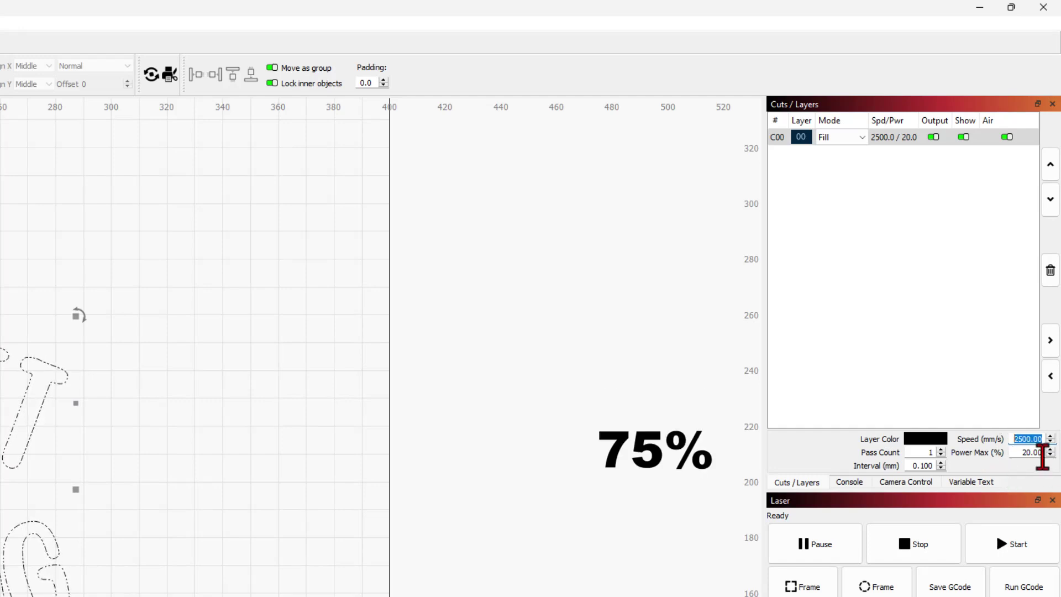
text(75)
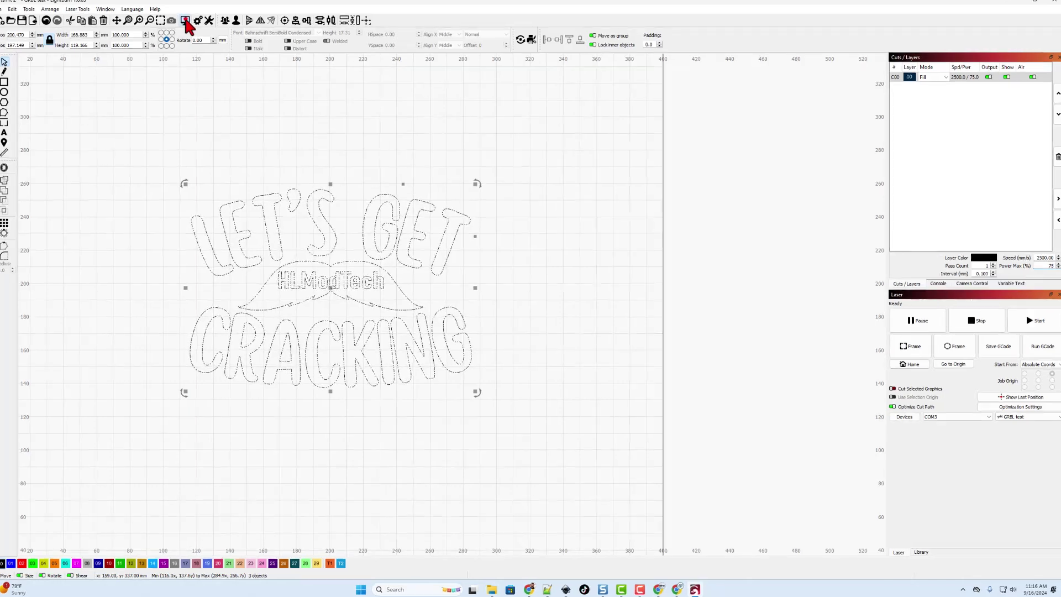
click(186, 22)
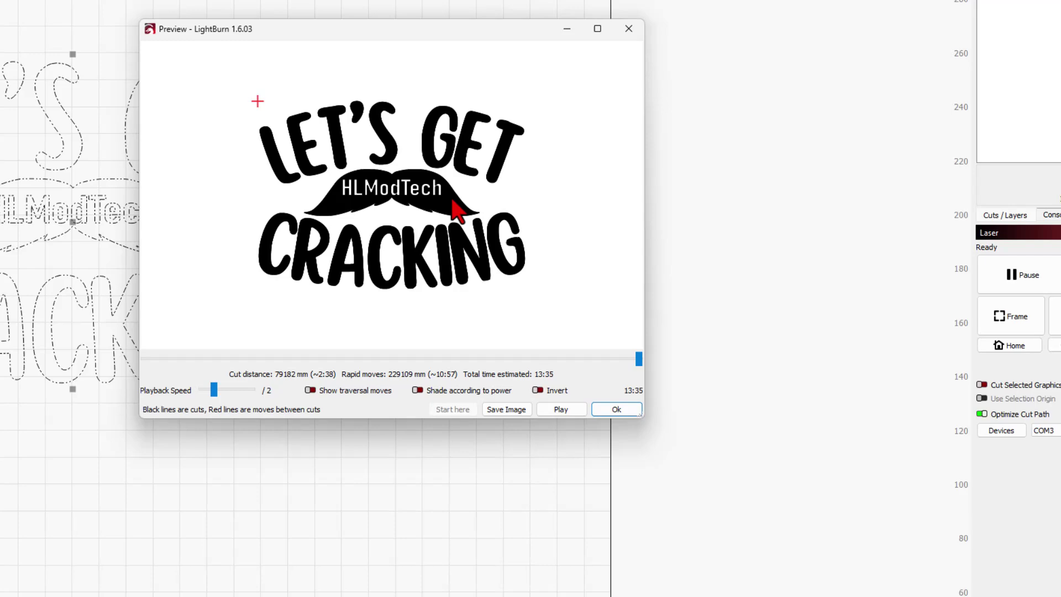
click(628, 28)
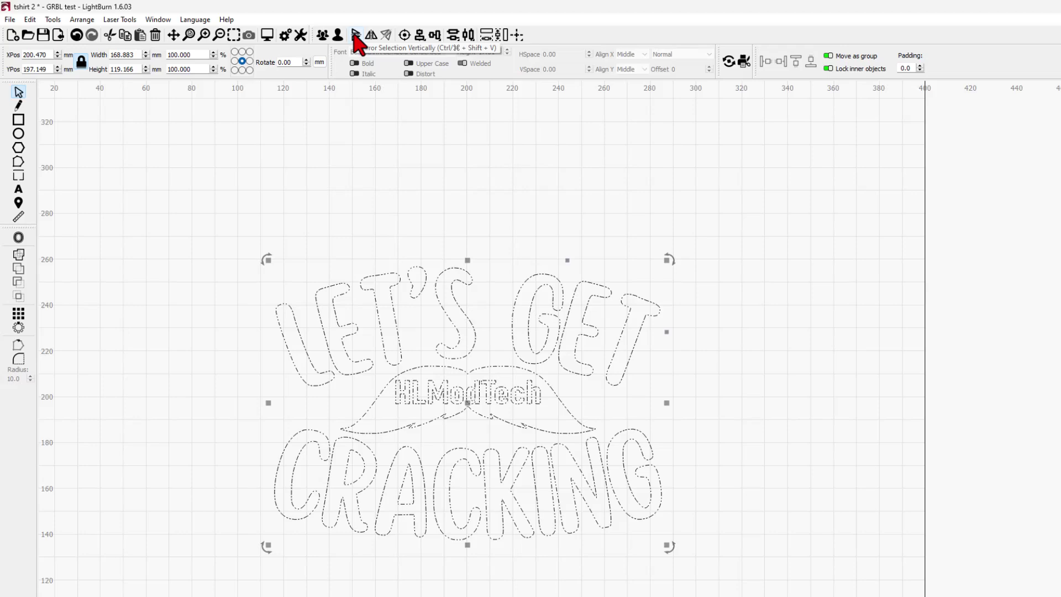
- Mirror the selected design vertically with the toolbar's Mirror Selection Vertically button
click(356, 35)
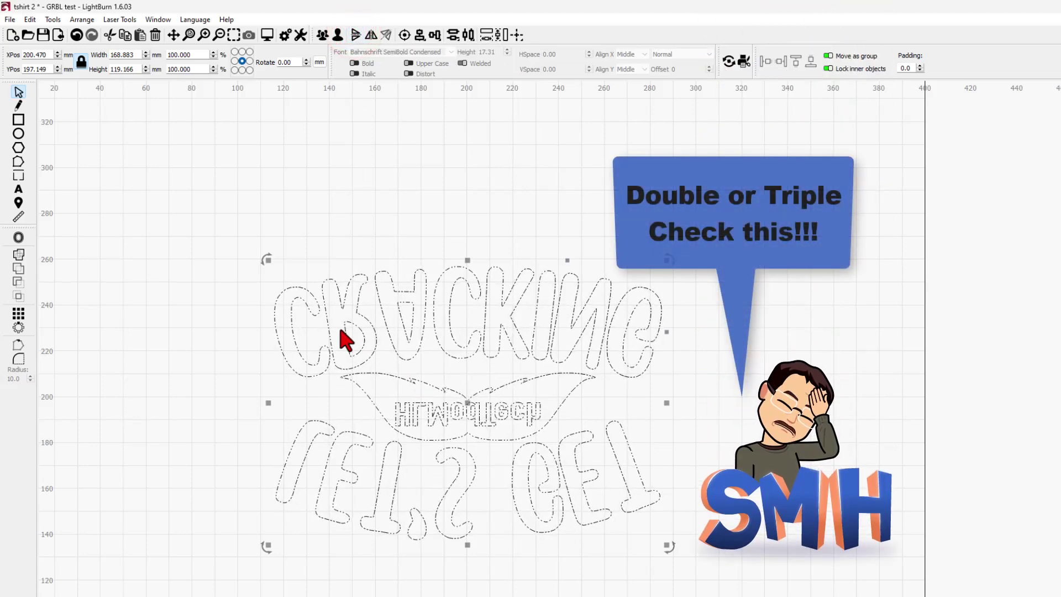